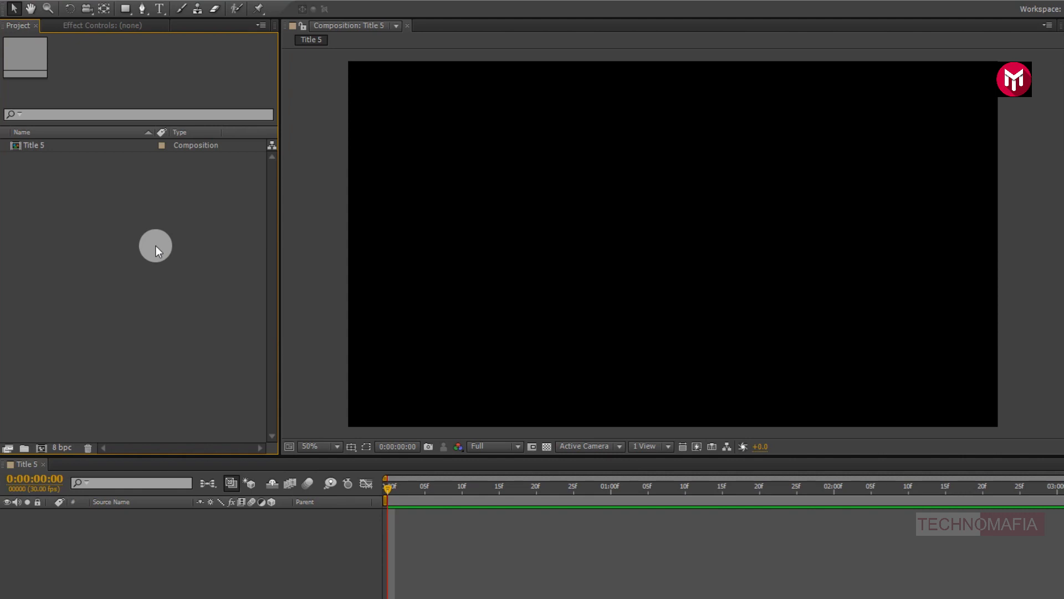
Step: Draw a horizontal line across the middle of the composition with the Pen tool and set its stroke width to 384 px
click(142, 8)
click(498, 255)
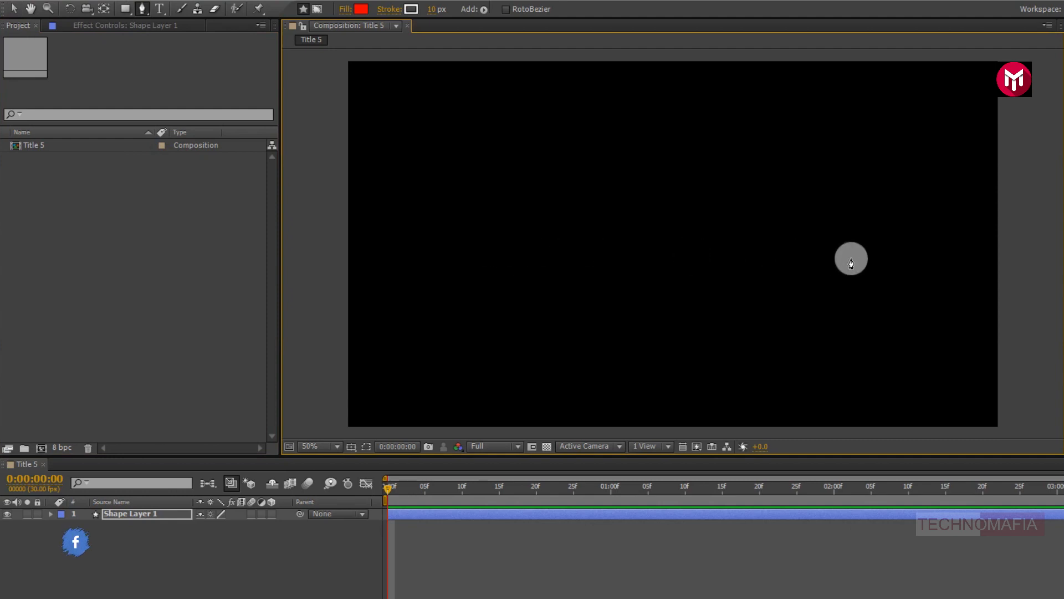
click(859, 253)
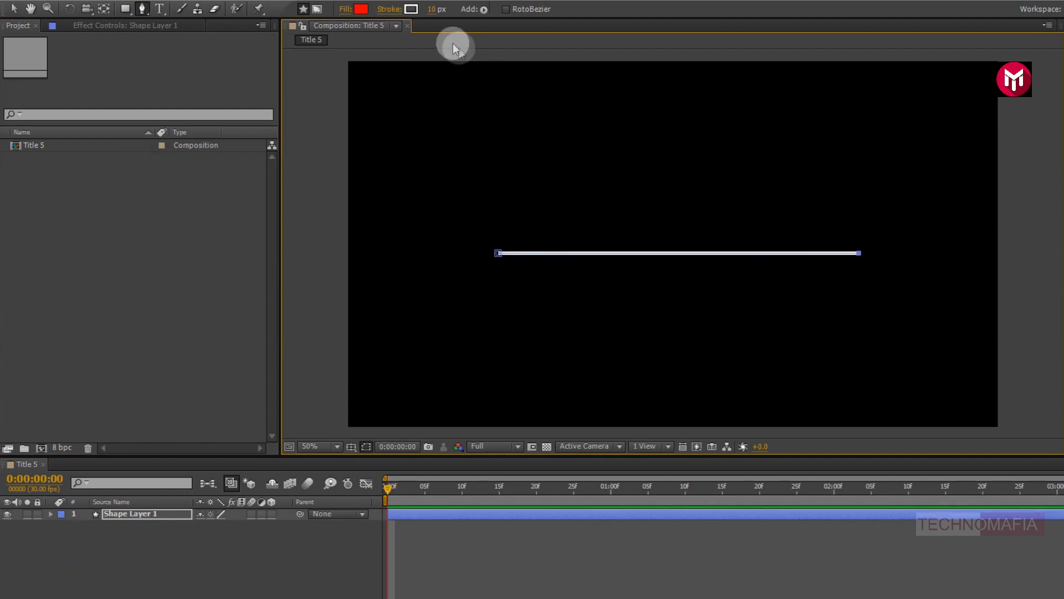
drag(434, 14, 682, 7)
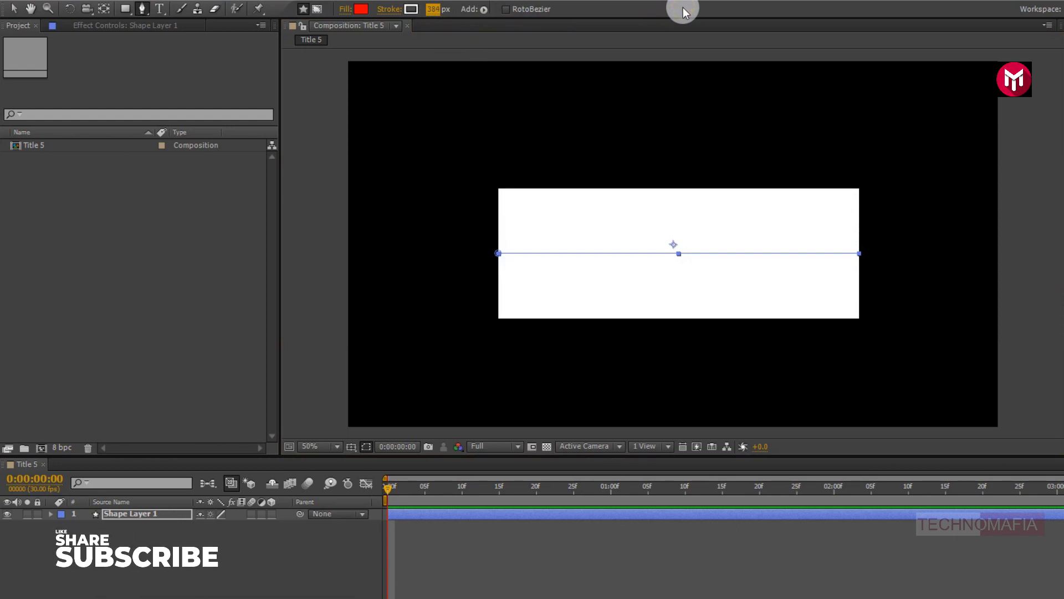
Step: Center the shape layer horizontally and vertically in the composition
click(961, 299)
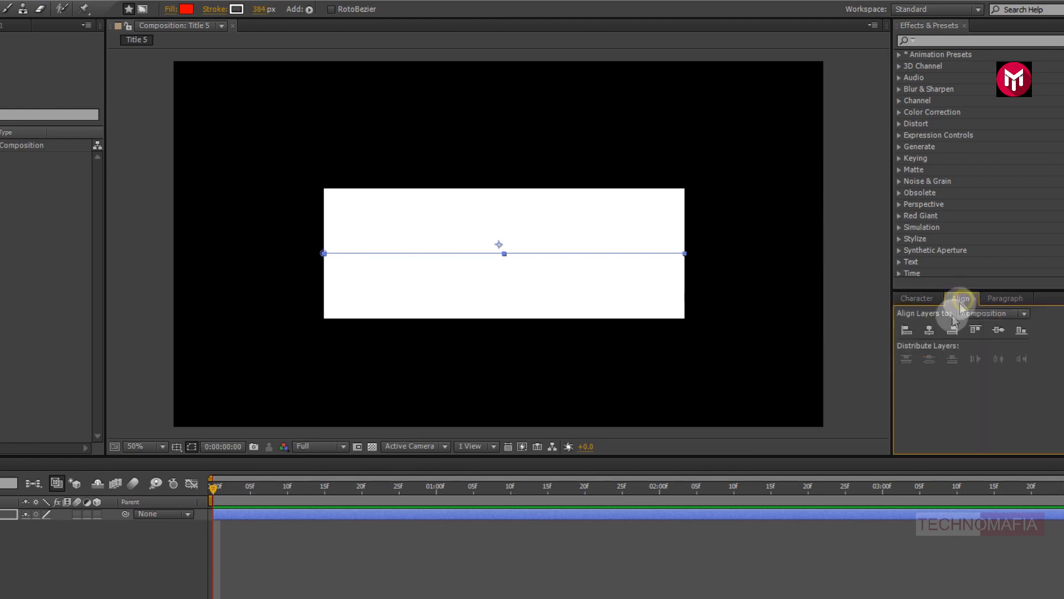
click(930, 331)
click(997, 331)
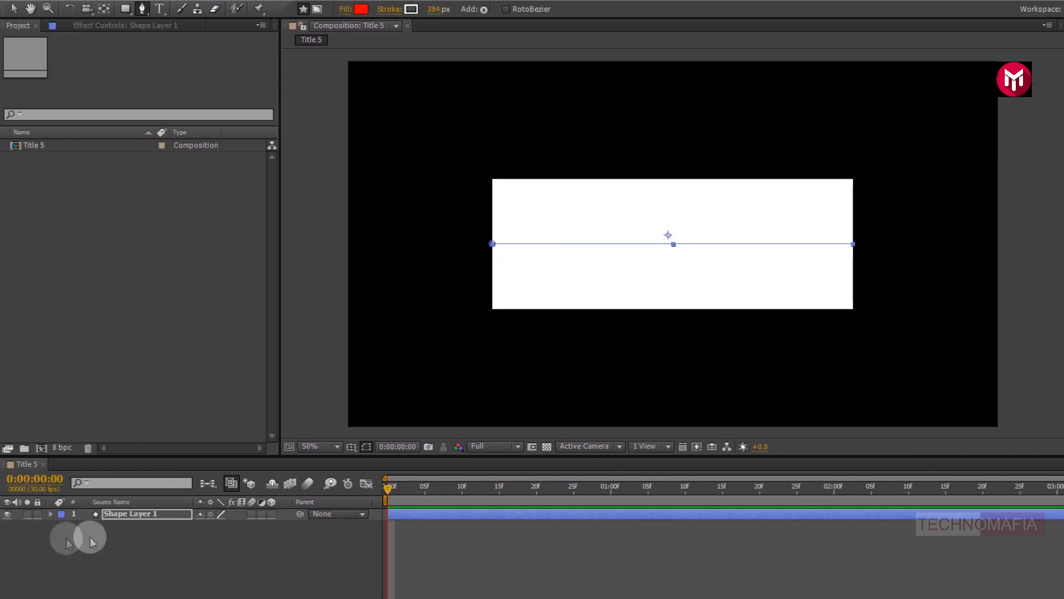
Step: Add Trim Paths to Shape Layer 1 and set a Start keyframe of 0% at 0:00
click(51, 515)
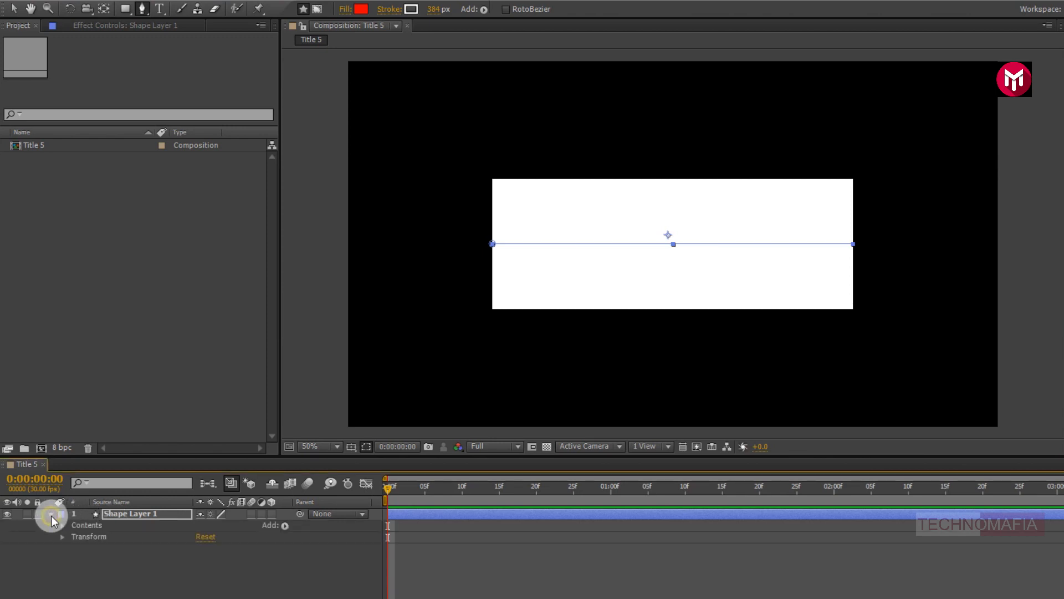
click(283, 526)
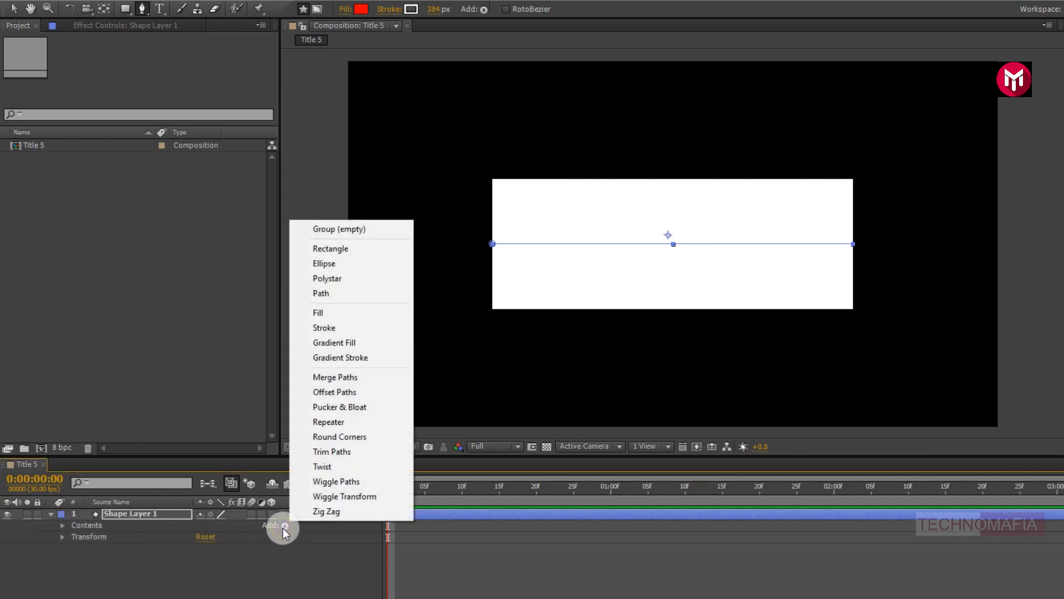
click(313, 452)
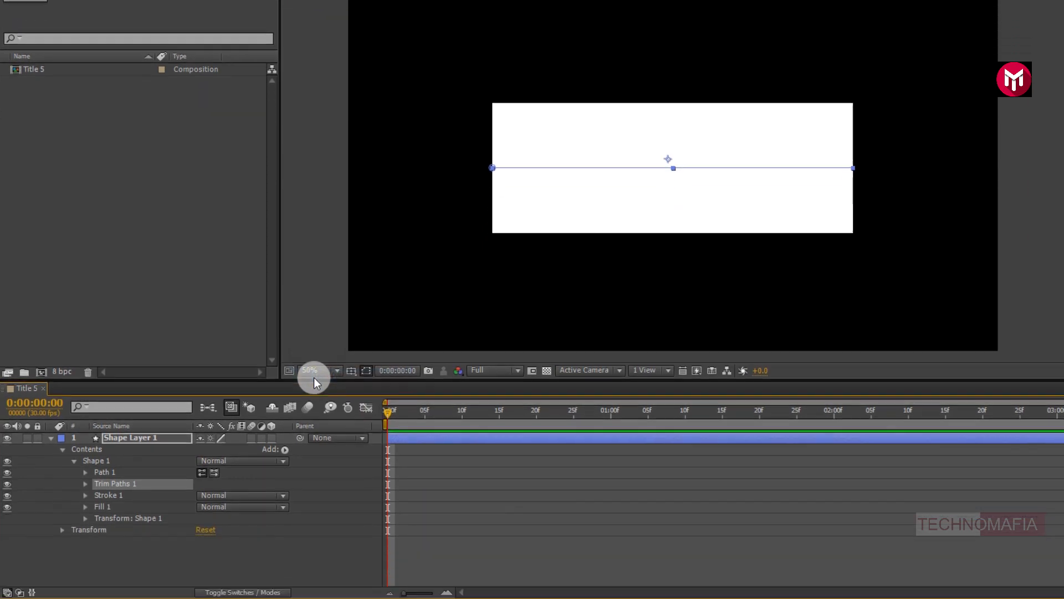
click(86, 484)
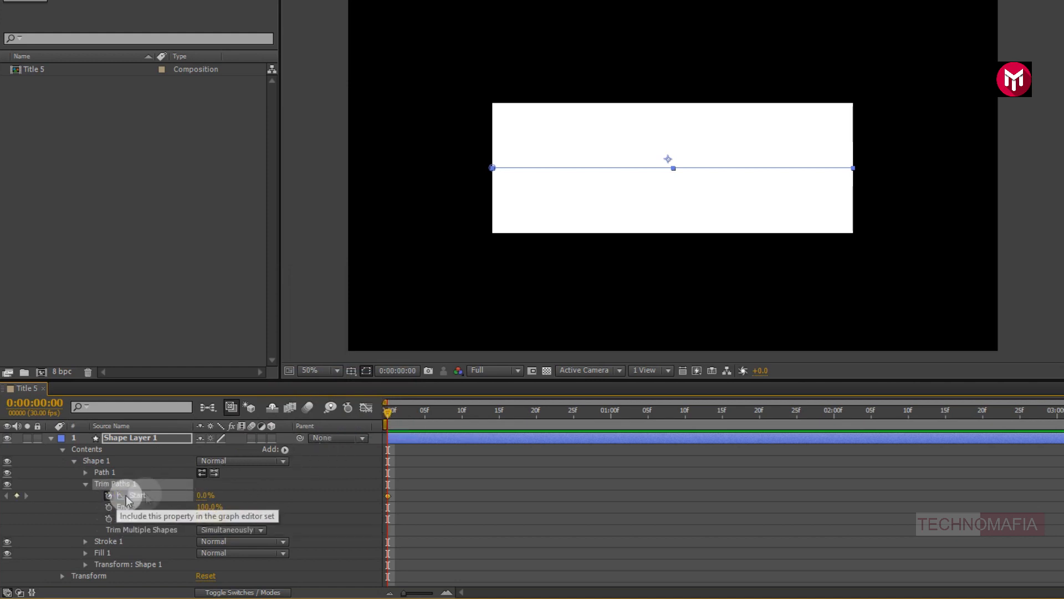
Step: Add a Trim Paths End keyframe of 0% at frame 5
click(425, 411)
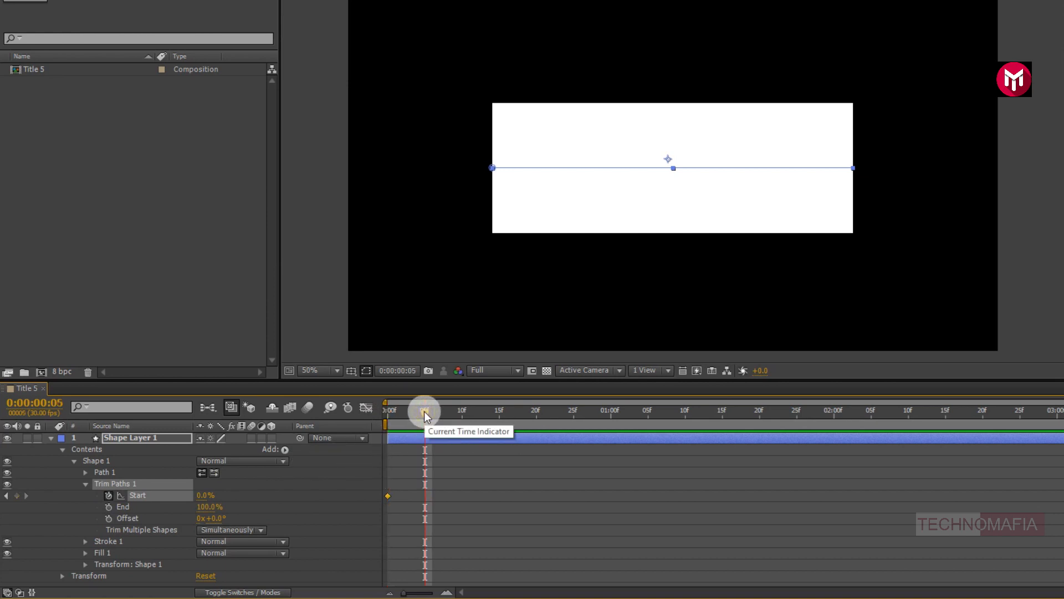
click(109, 507)
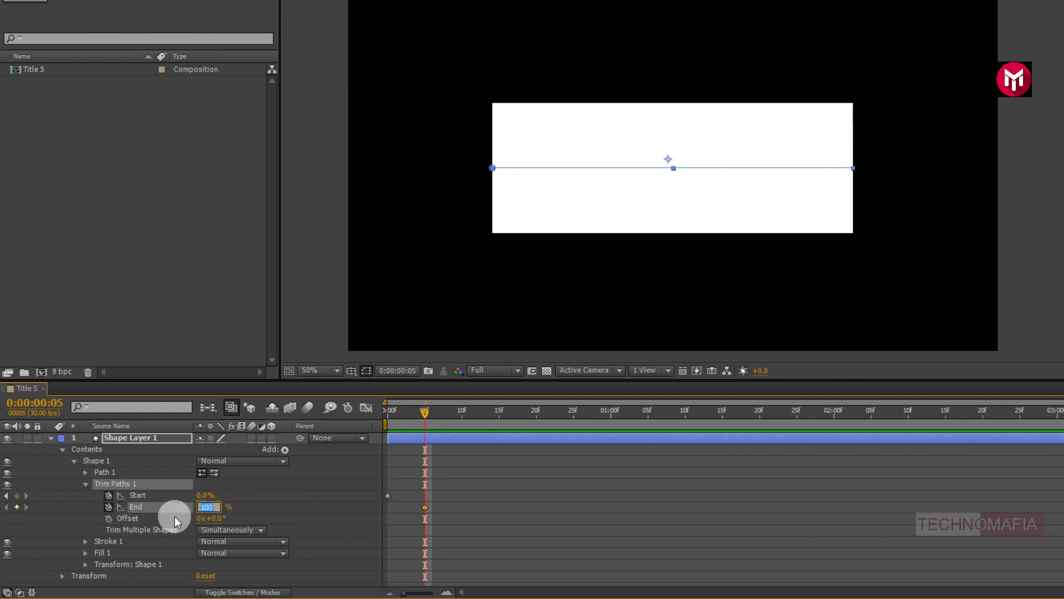
text(0)
key(Return)
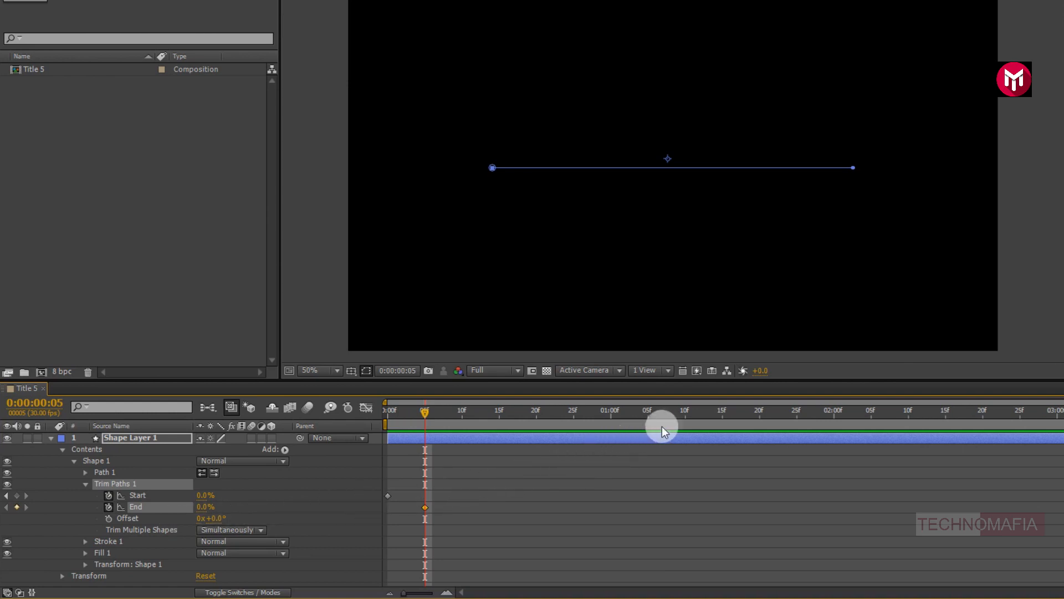
Step: Set the Trim Paths Start to 100% at 1:10
click(687, 414)
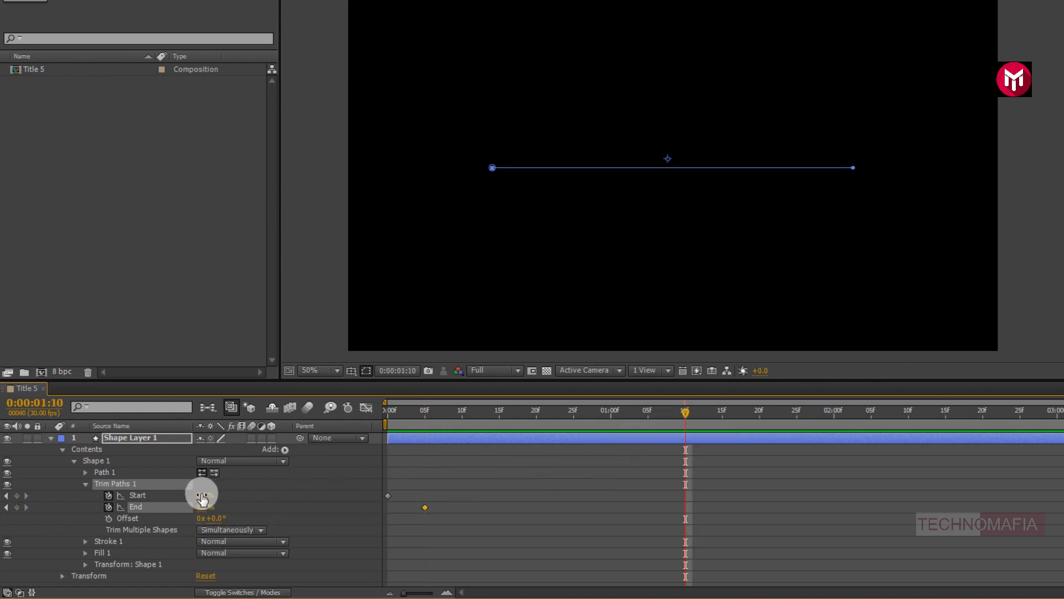
text(10)
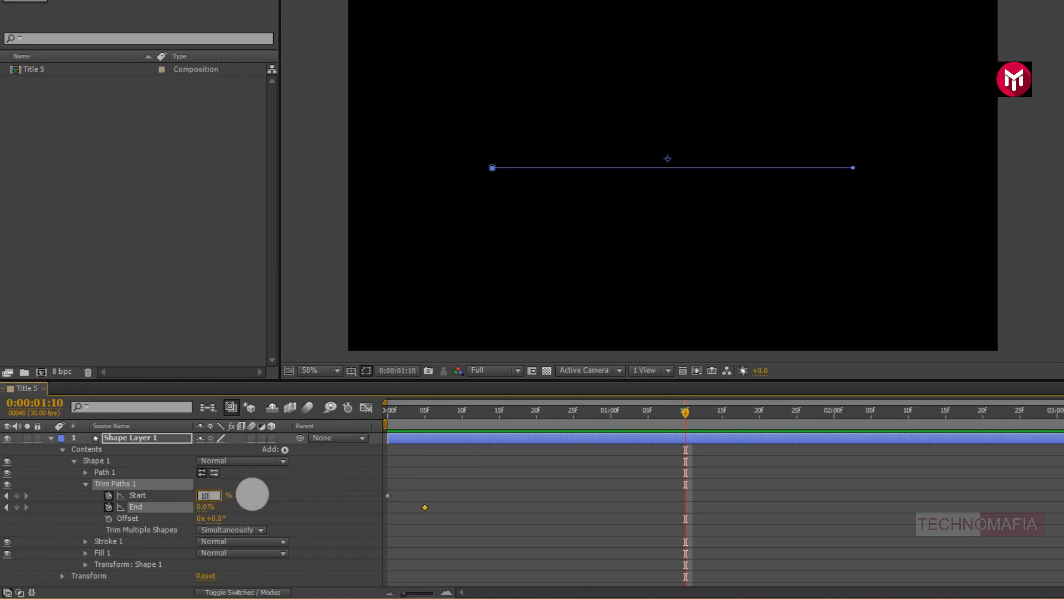
text(0)
key(Return)
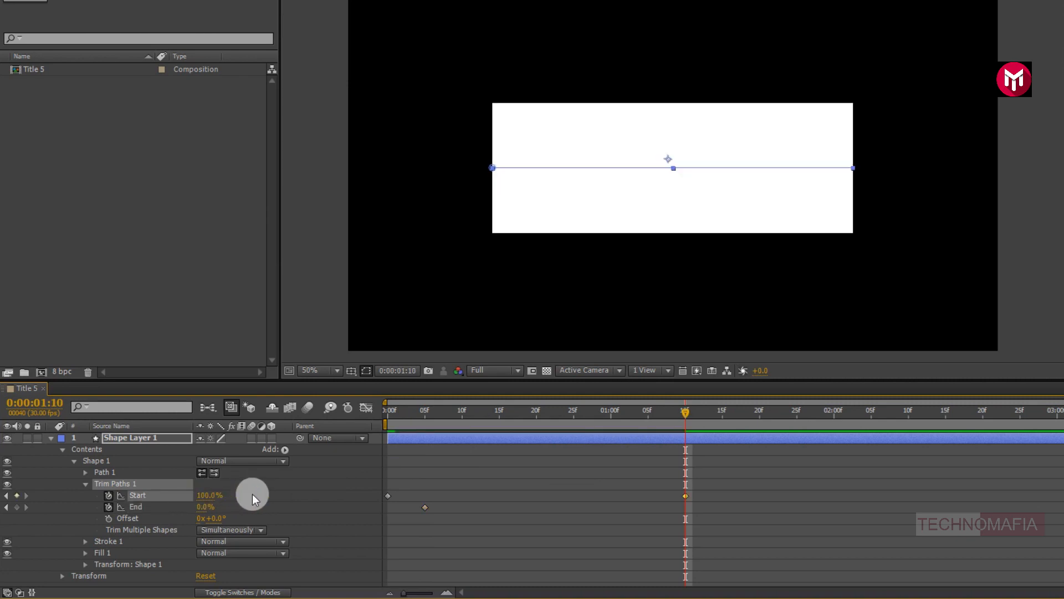
Step: Set the Trim Paths End to 100% at 1:15
click(724, 416)
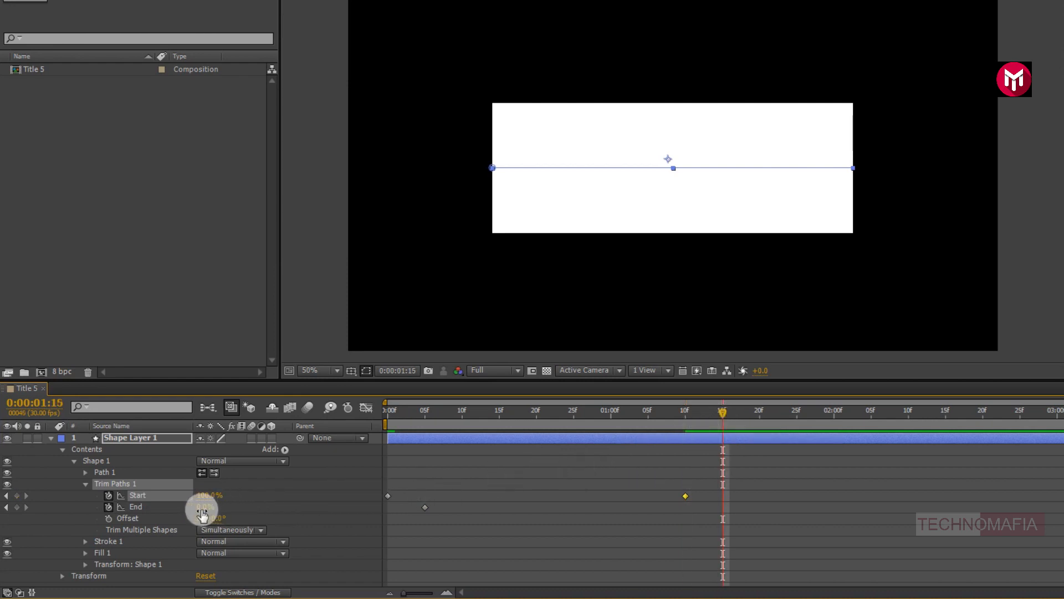
drag(203, 509, 283, 507)
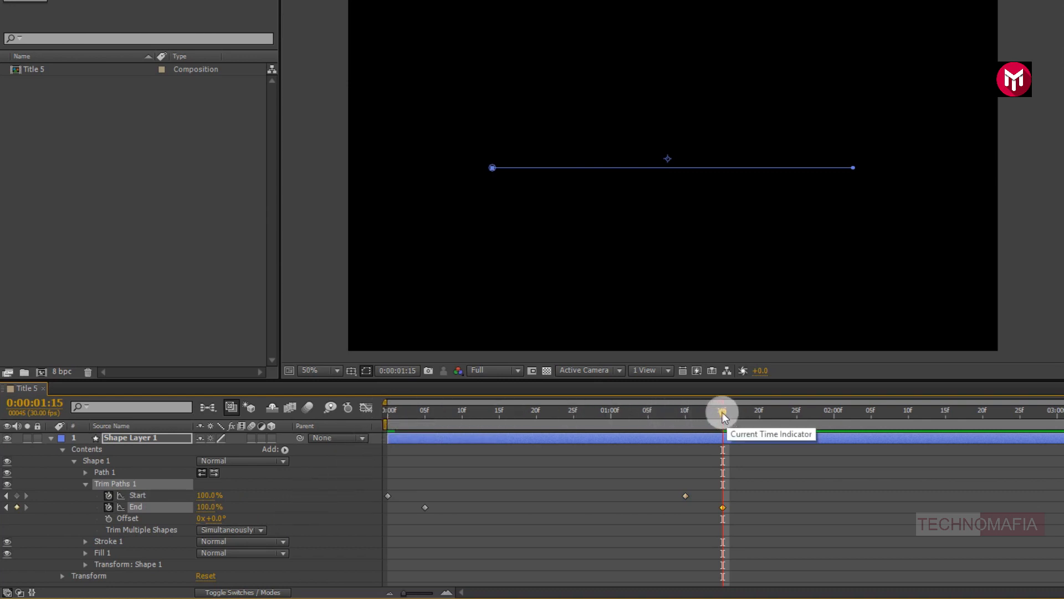
mouse_move(723, 411)
mouse_down()
mouse_move(401, 410)
mouse_move(720, 412)
mouse_up()
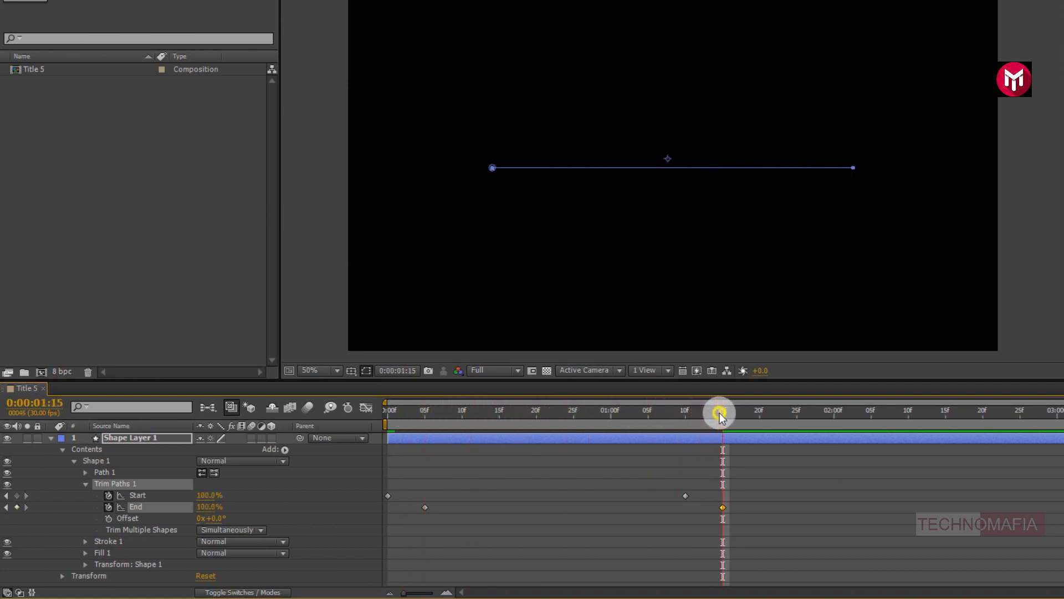
Step: Apply Easy Ease to all four Start and End keyframes of the Trim Paths
drag(749, 486, 383, 524)
right_click(424, 508)
mouse_move(458, 498)
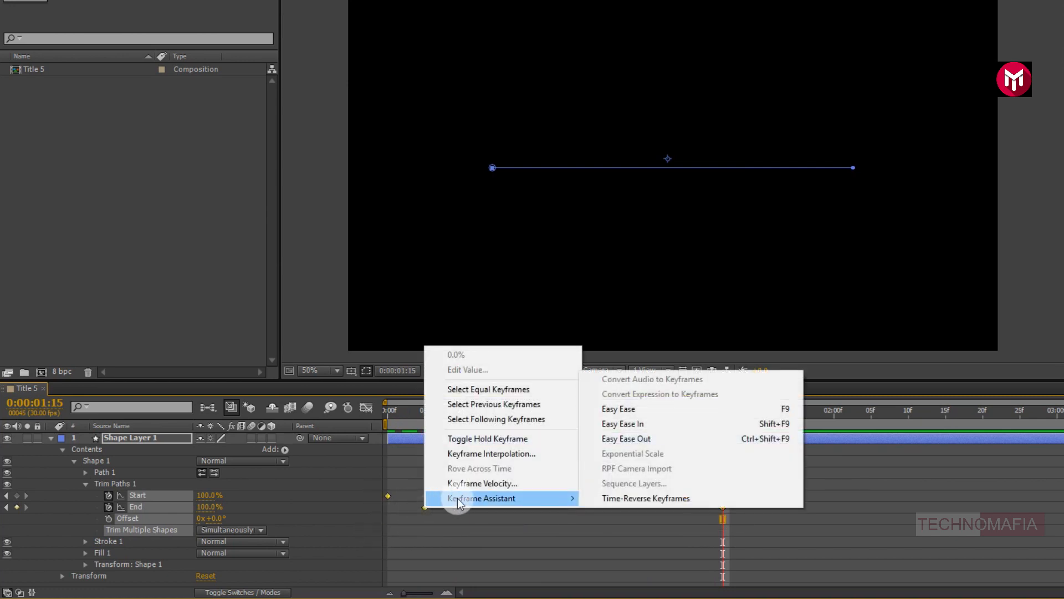
click(633, 412)
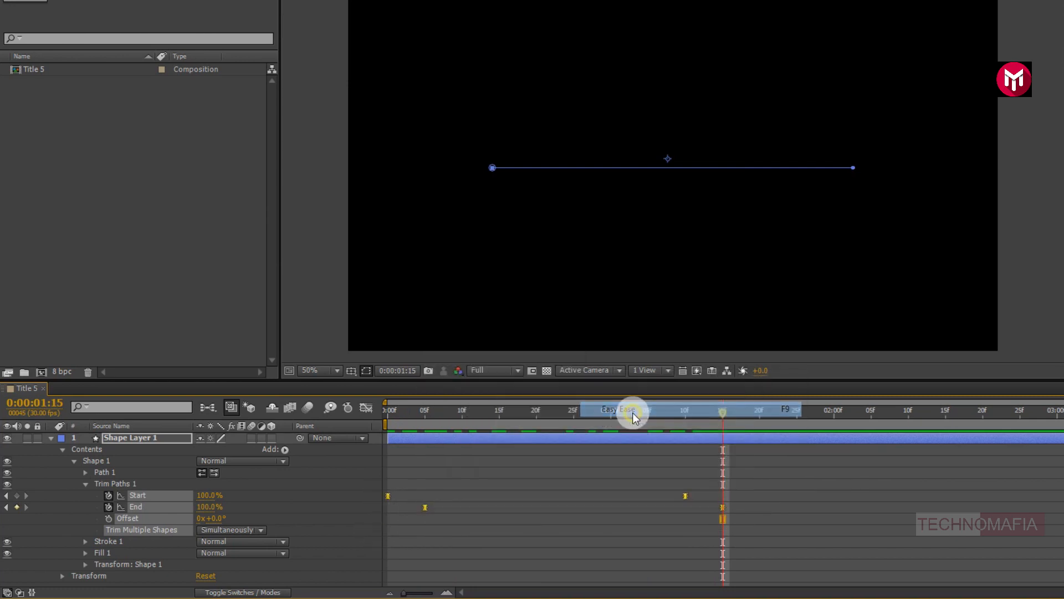
Step: Lengthen the easing handles of the first and last Start and End keyframes in the speed graph to form steep central peaks
click(367, 409)
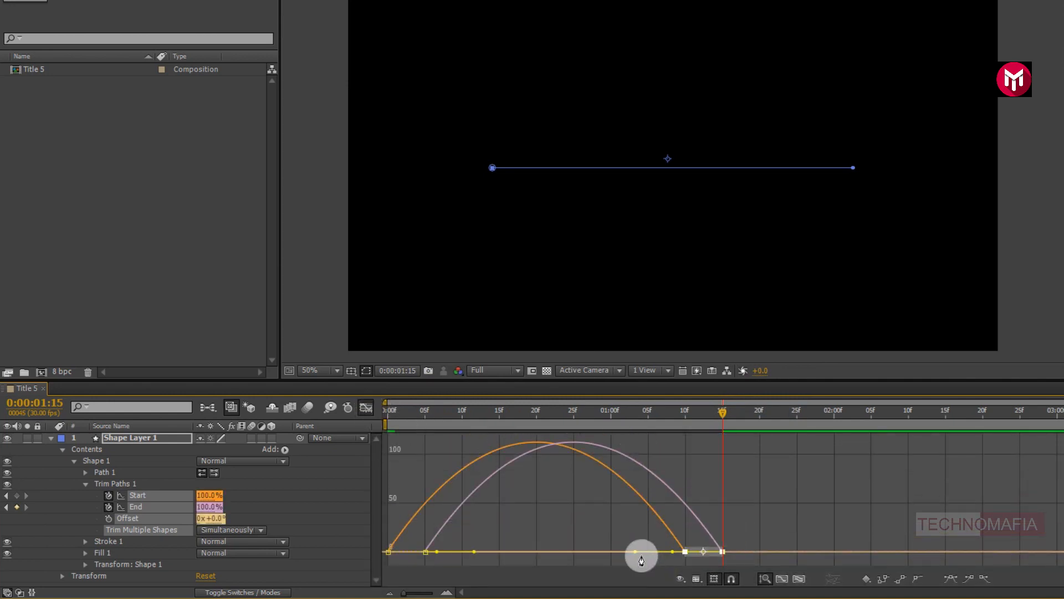
drag(636, 553, 548, 553)
drag(475, 534, 363, 571)
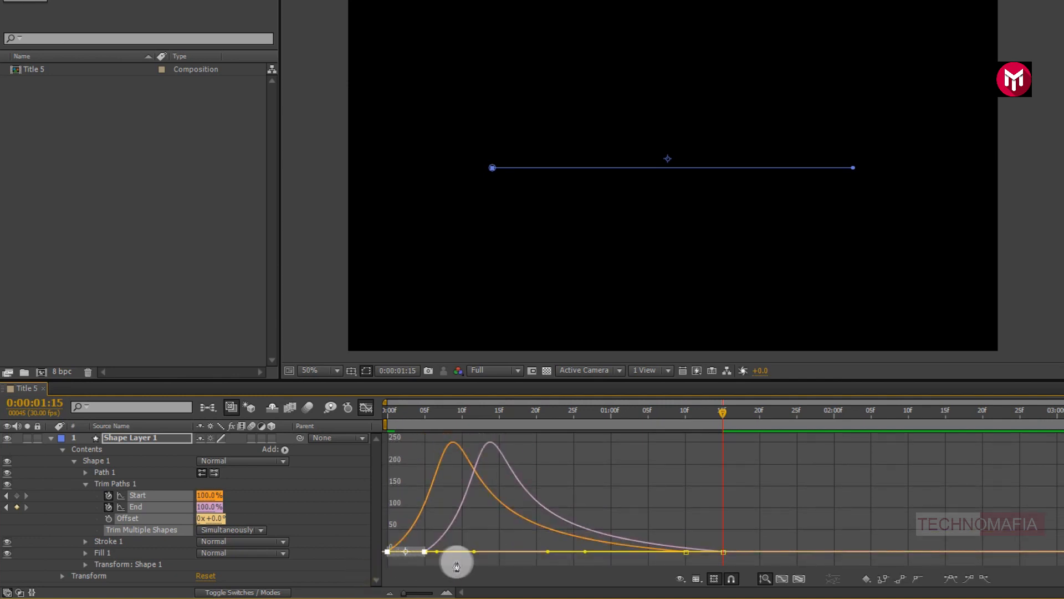
drag(478, 555, 527, 556)
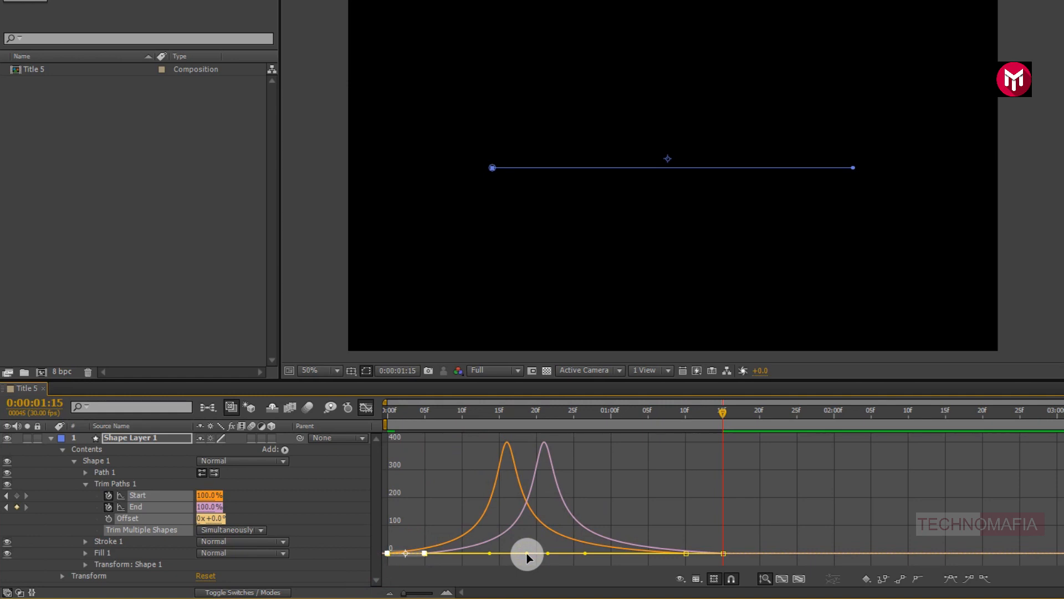
click(366, 408)
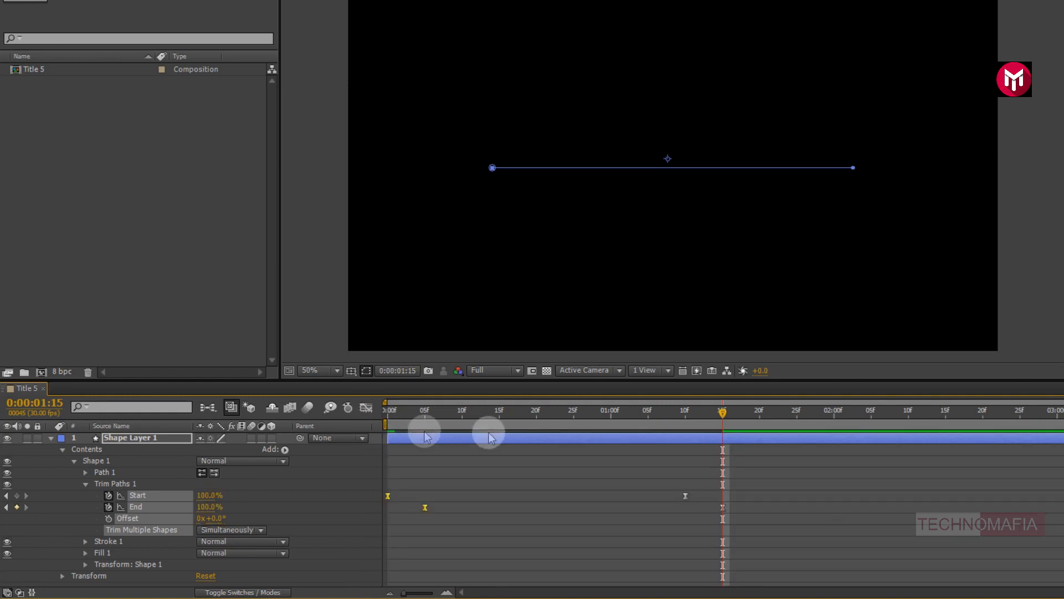
Step: Preview the trim animation from the first frame
drag(722, 413, 372, 431)
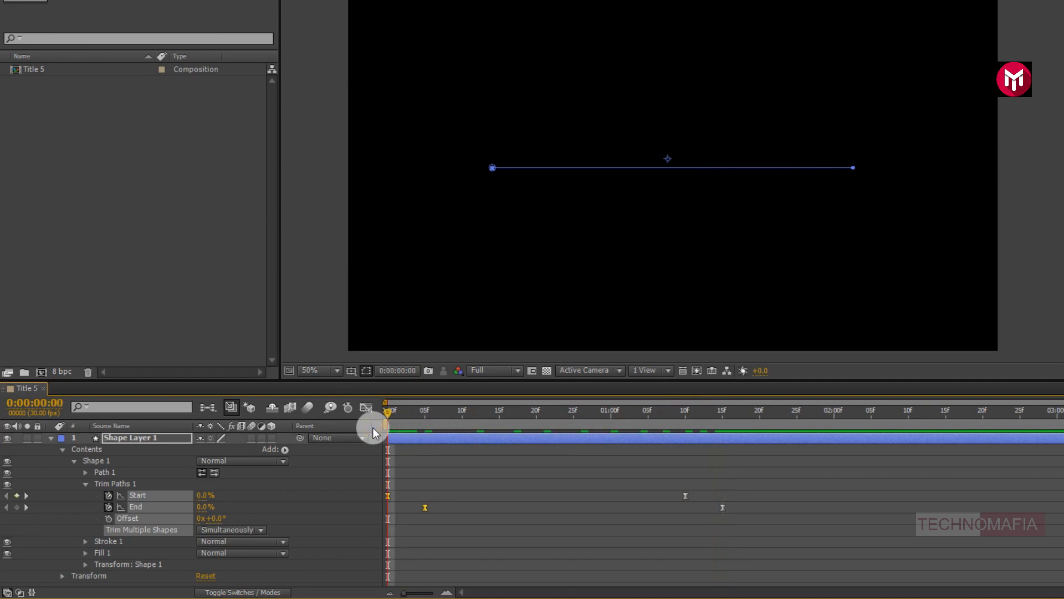
key(space)
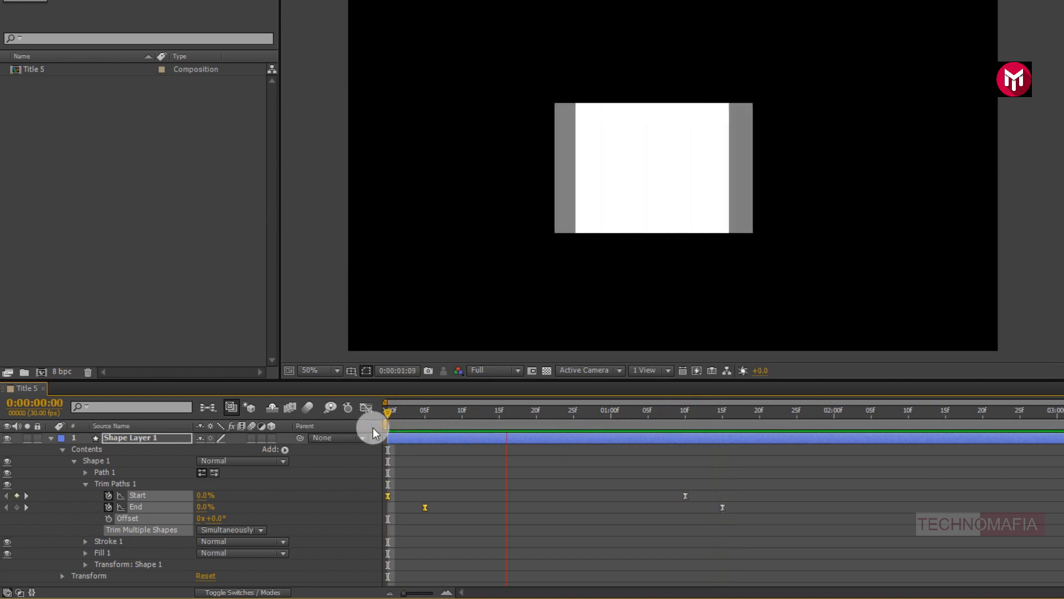
key(space)
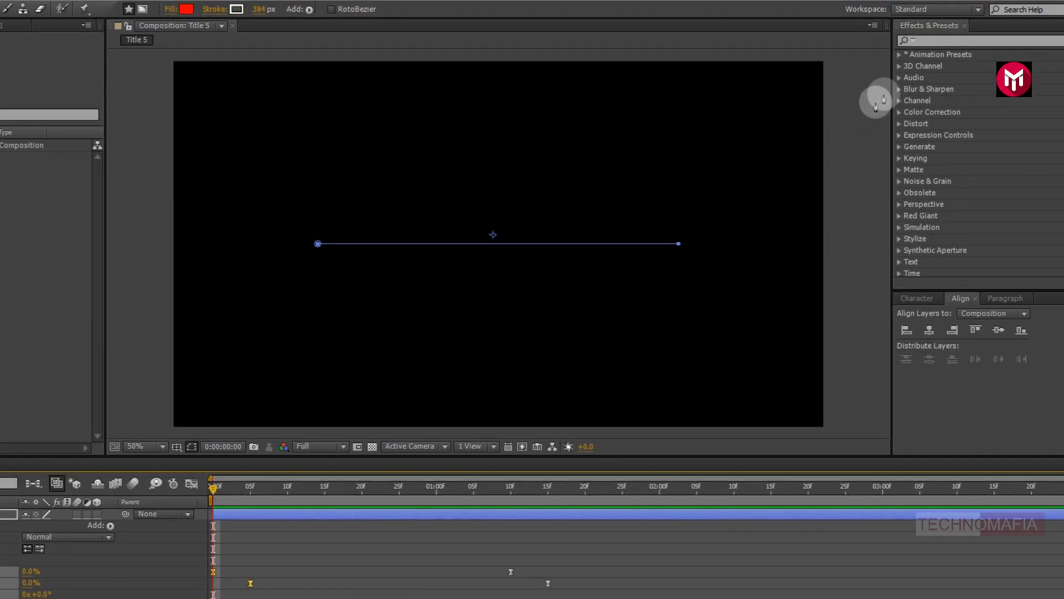
Step: Apply the Transform effect to Shape Layer 1 and set its Skew to -10
click(933, 38)
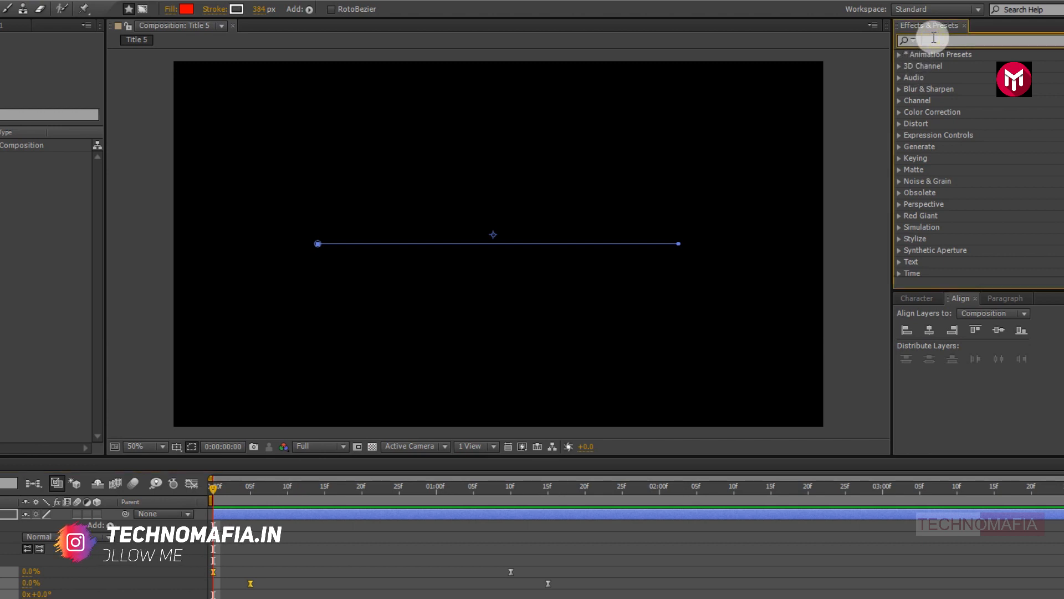
text(tran)
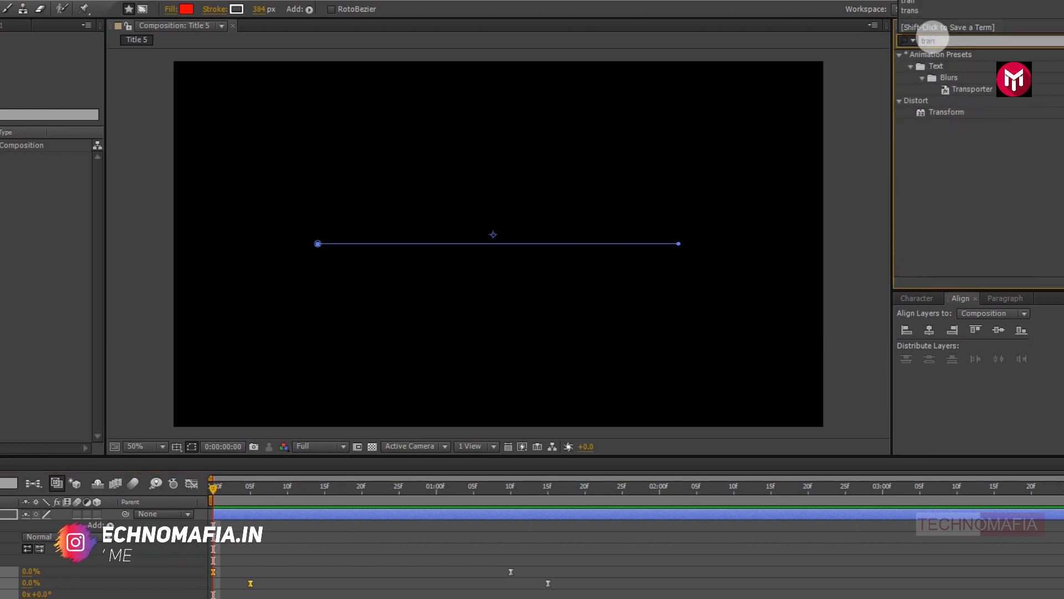
double_click(949, 112)
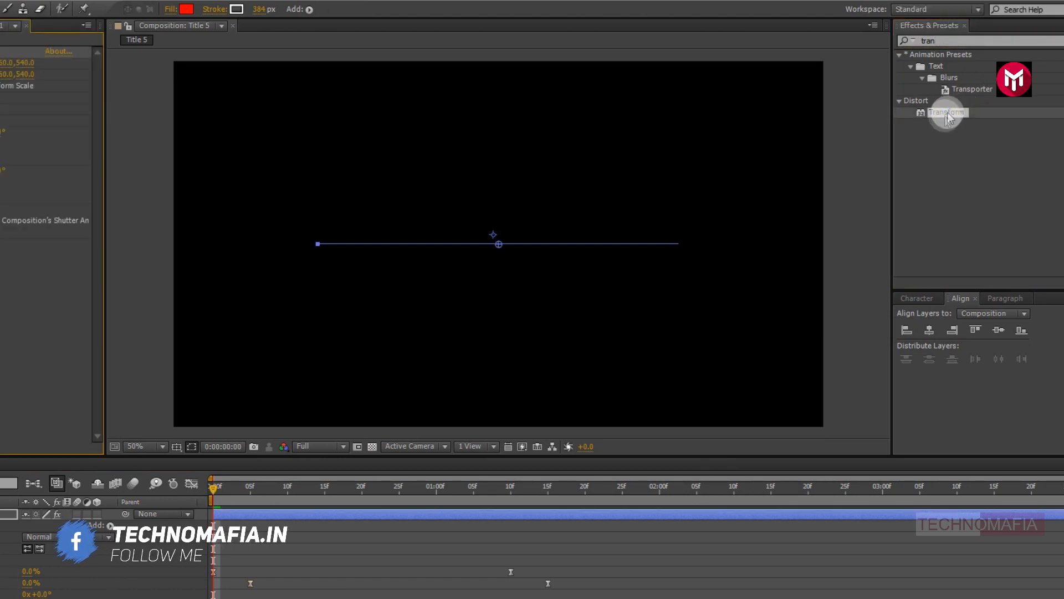
click(381, 487)
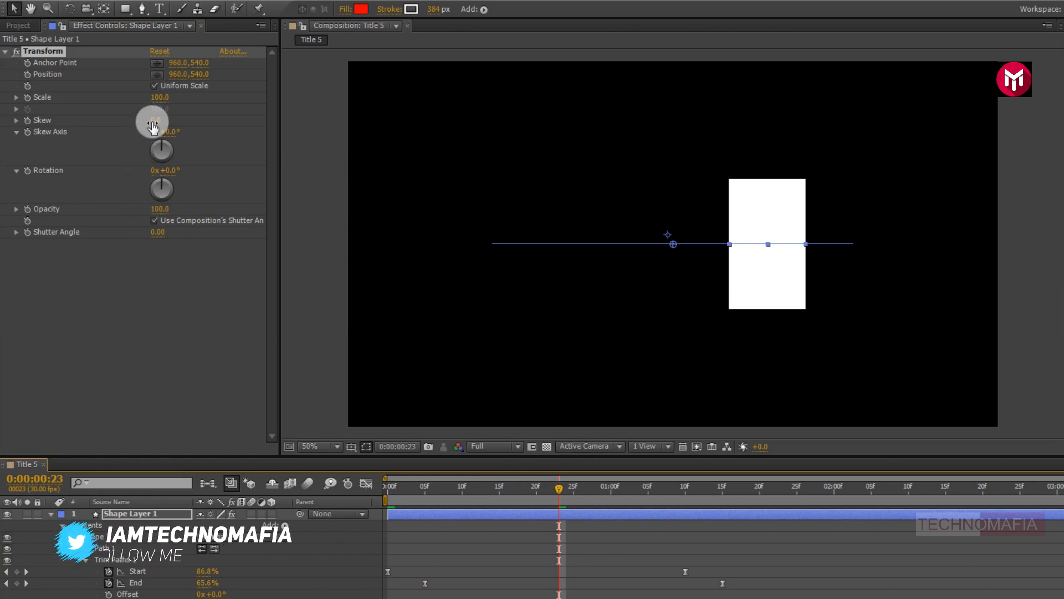
drag(148, 119, 147, 125)
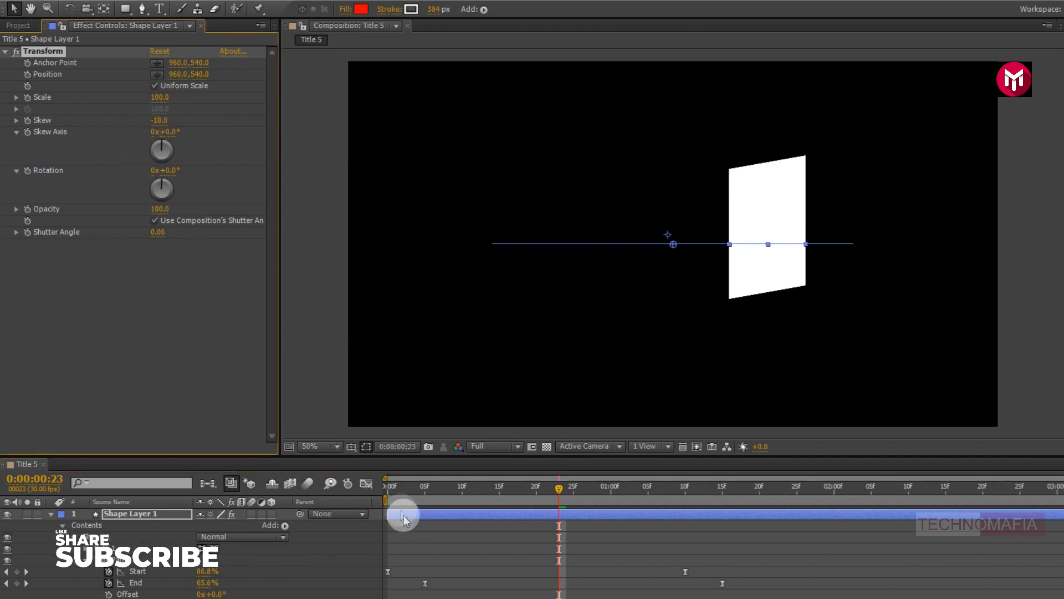
Step: Preview the skewed animation from the first frame, and reverse the direction of Path 1
click(387, 486)
key(space)
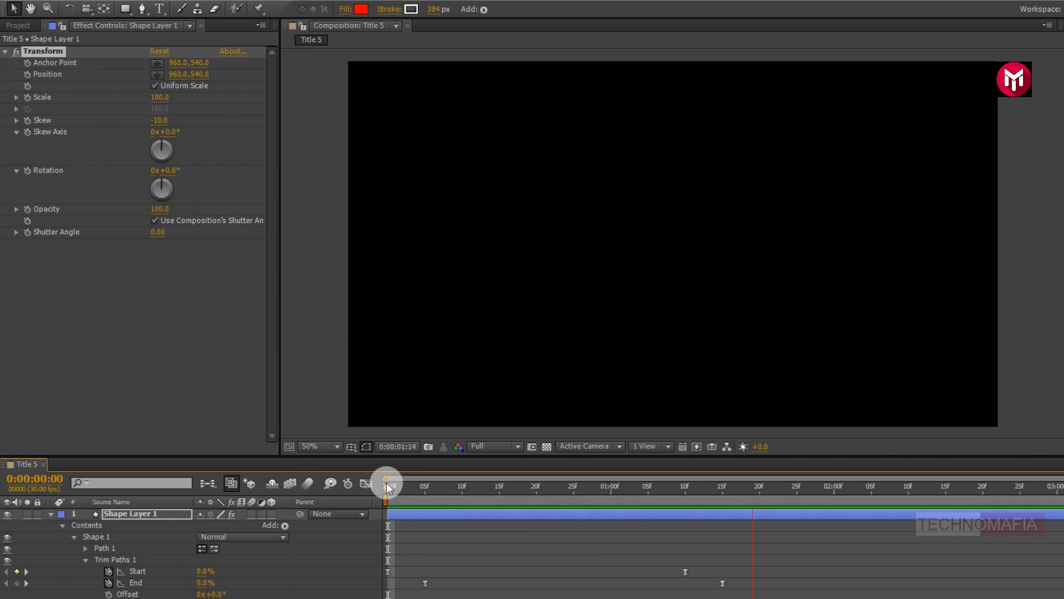
click(388, 487)
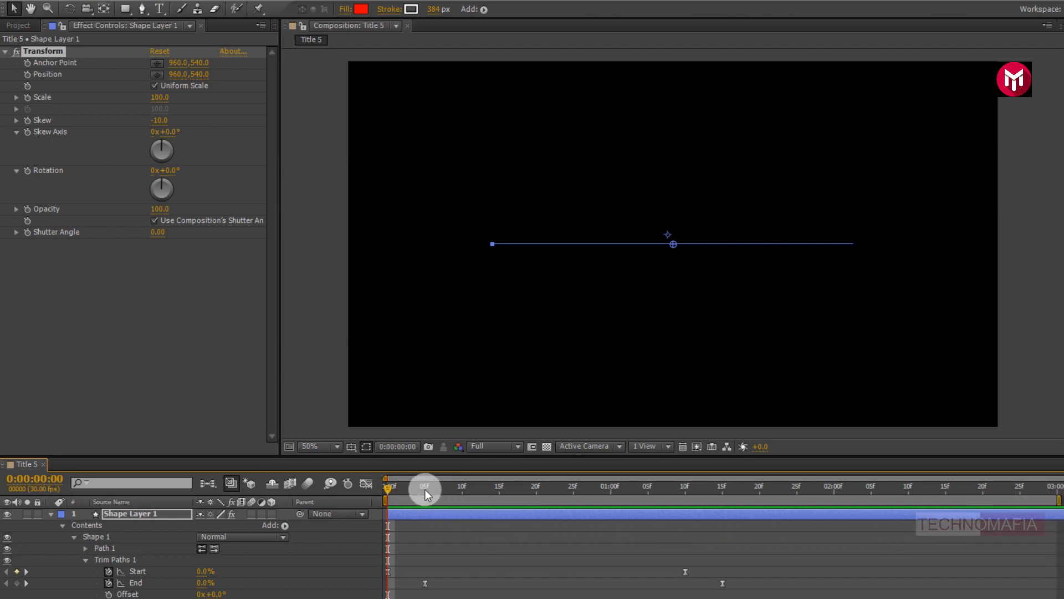
click(213, 548)
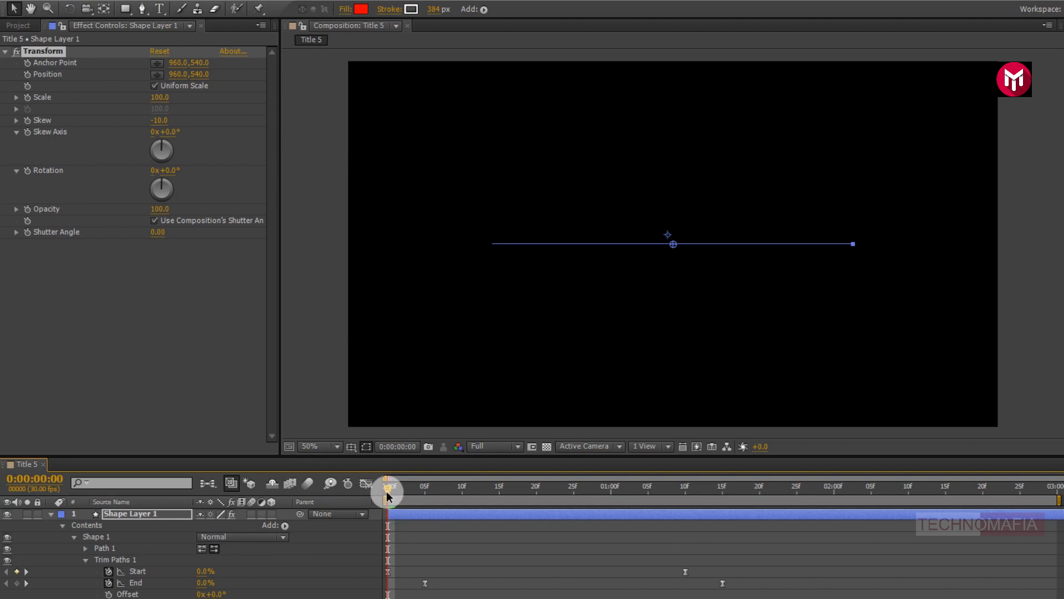
Step: Preview the reversed wipe and apply the Fill effect to Shape Layer 1
key(KP_0)
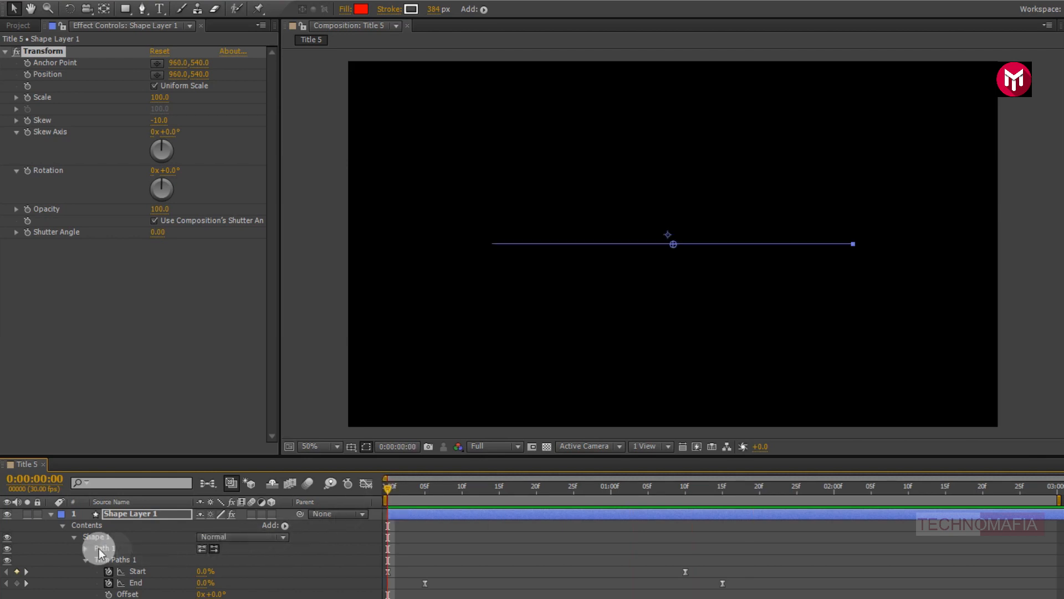
click(52, 515)
click(121, 518)
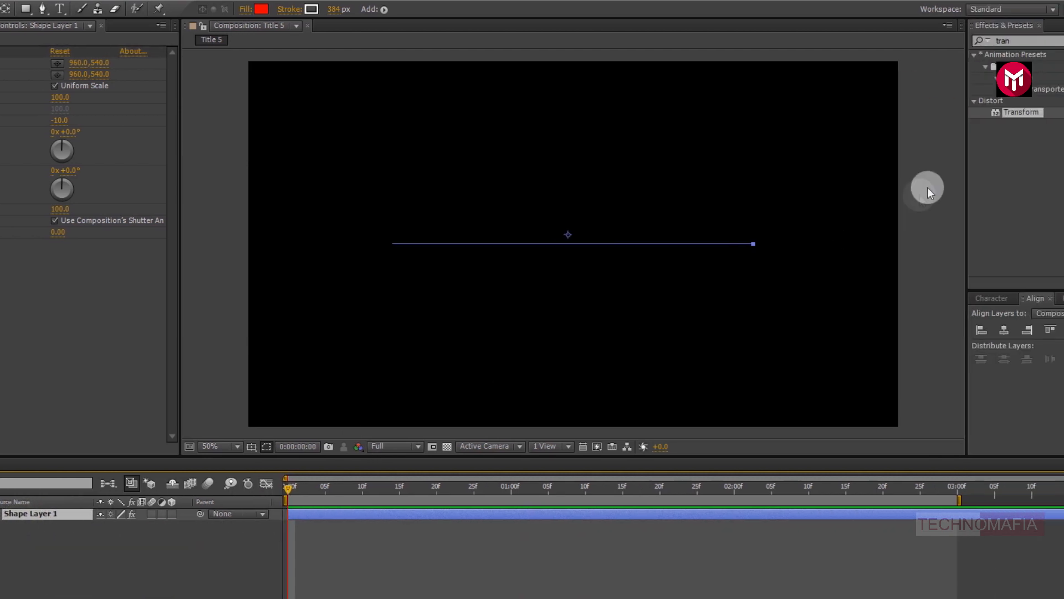
drag(939, 41, 906, 42)
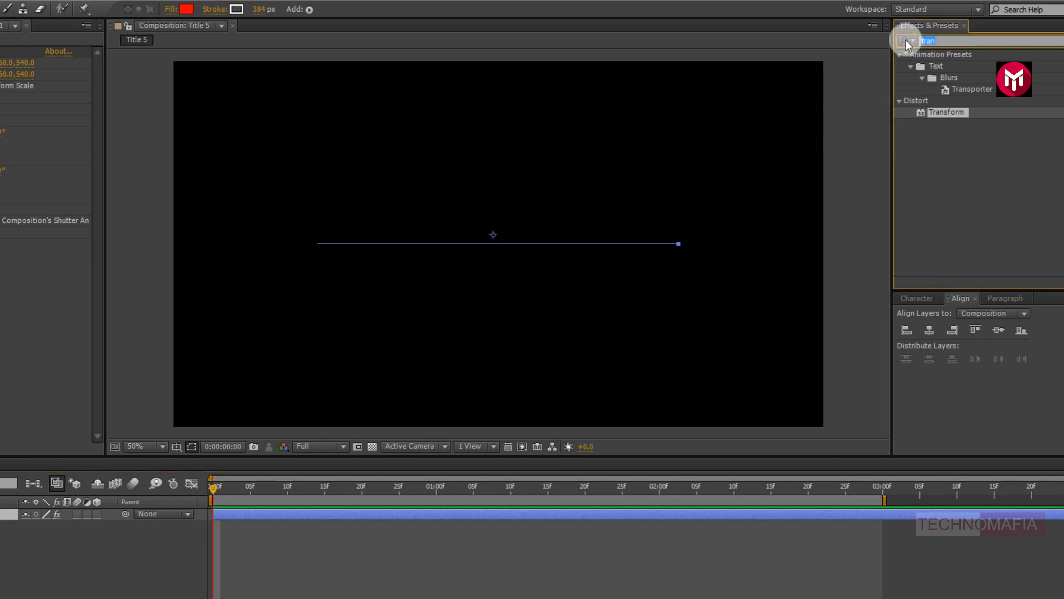
text(fill)
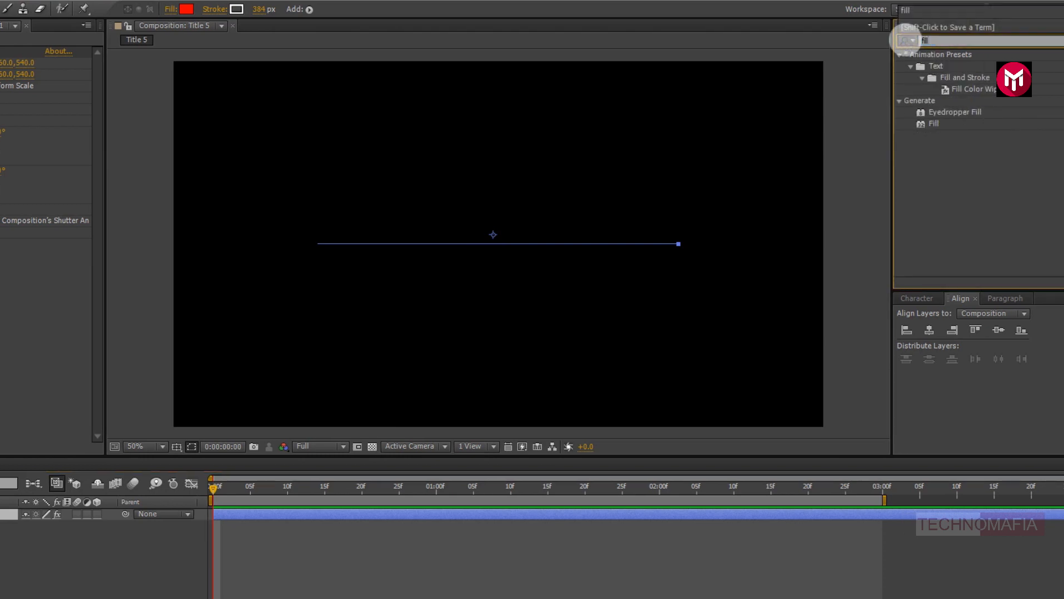
double_click(934, 123)
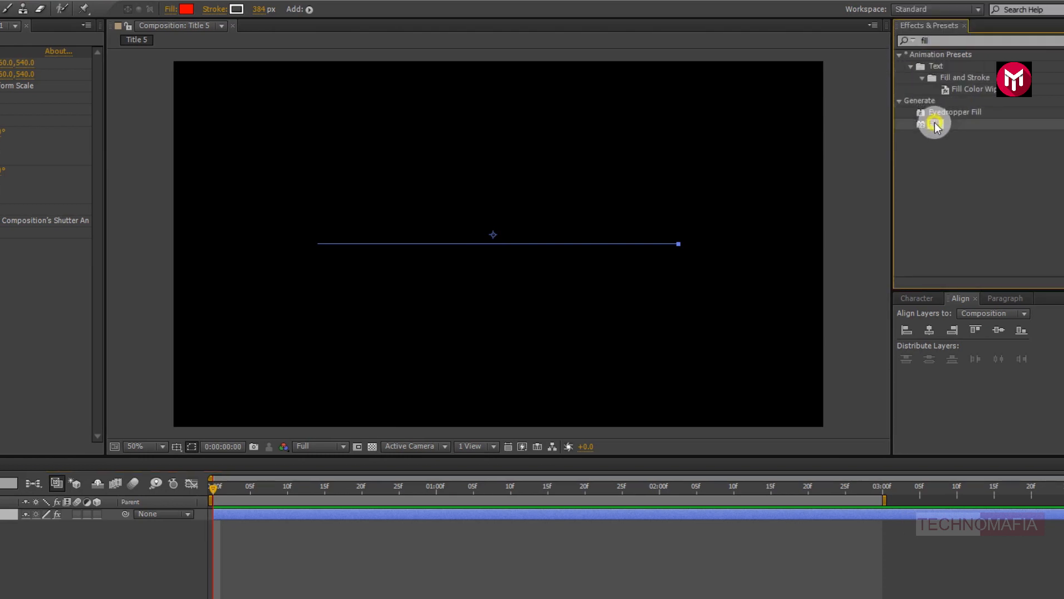
Step: Set the Fill effect's color on Shape Layer 1 to white (FFFFFF), checking it at a frame where the bar shows
click(395, 493)
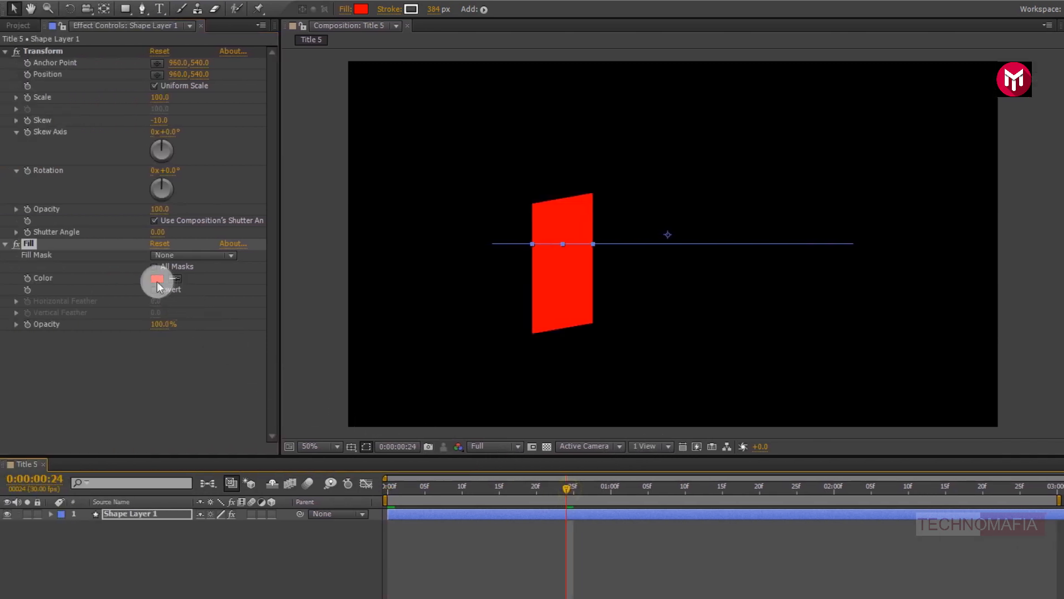
click(158, 280)
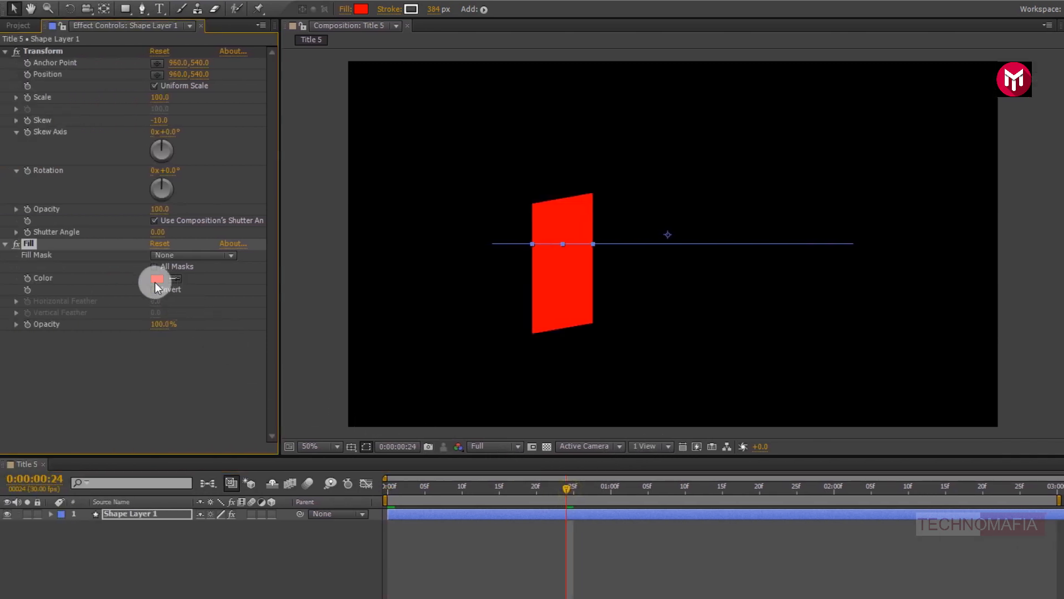
click(489, 244)
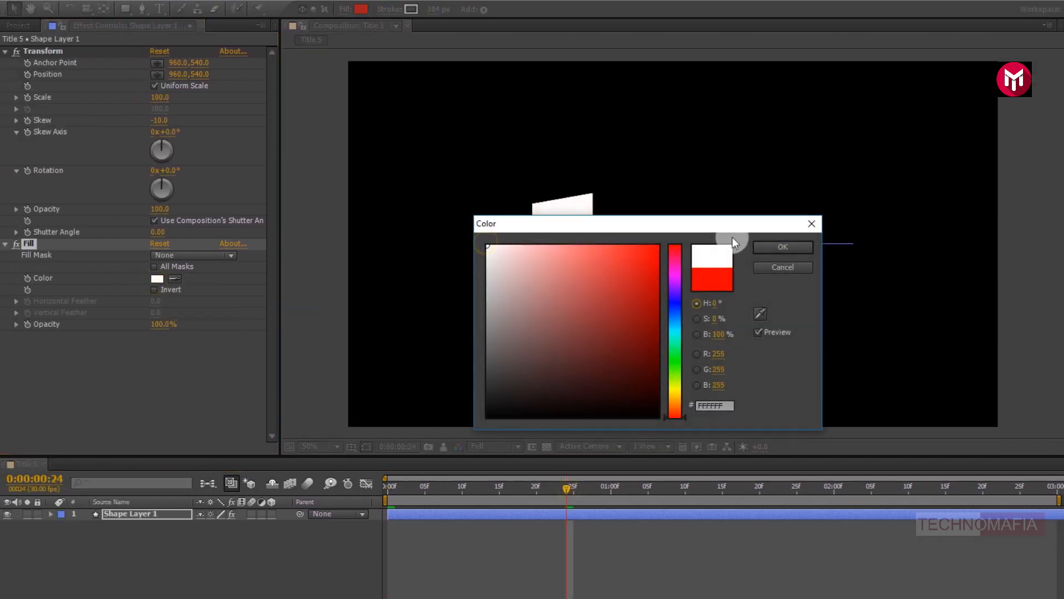
click(766, 245)
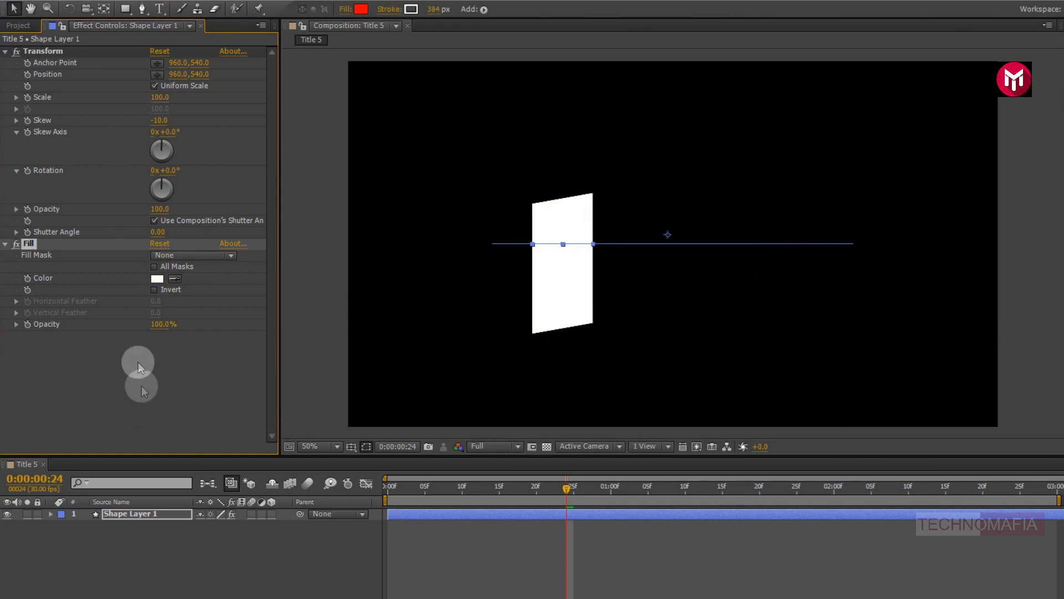
Step: Duplicate Shape Layer 1 and, at the first frame, remove the copy's End keyframes so End stays at 0%
click(141, 514)
key(ctrl+d)
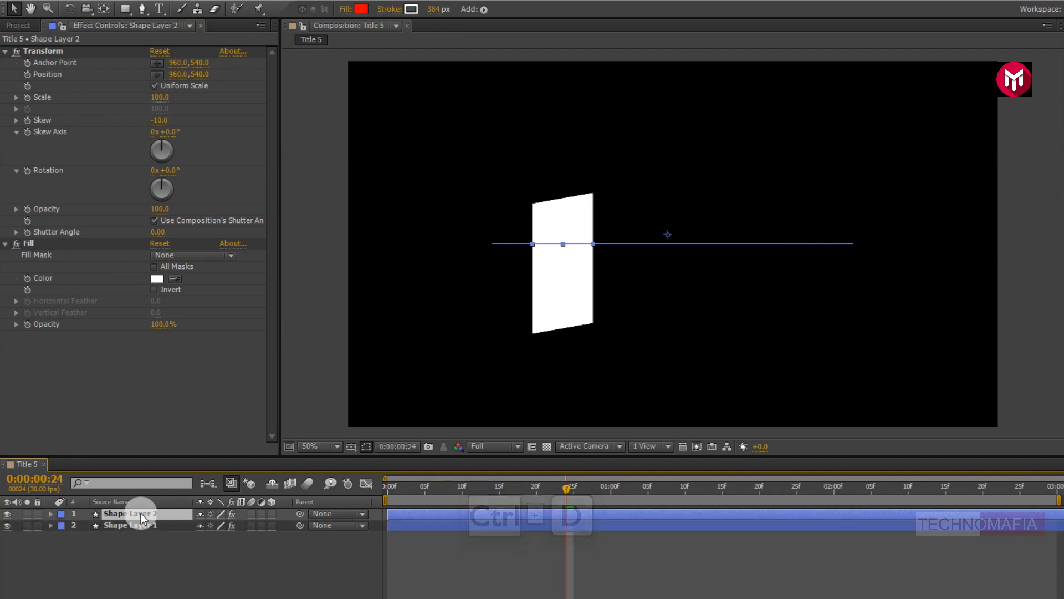
key(u)
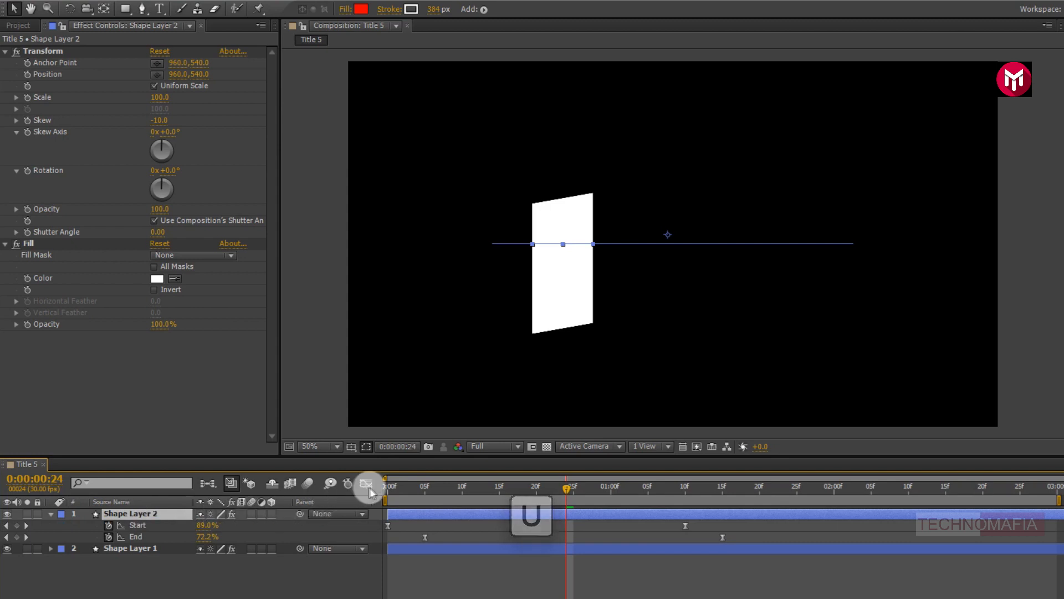
click(387, 486)
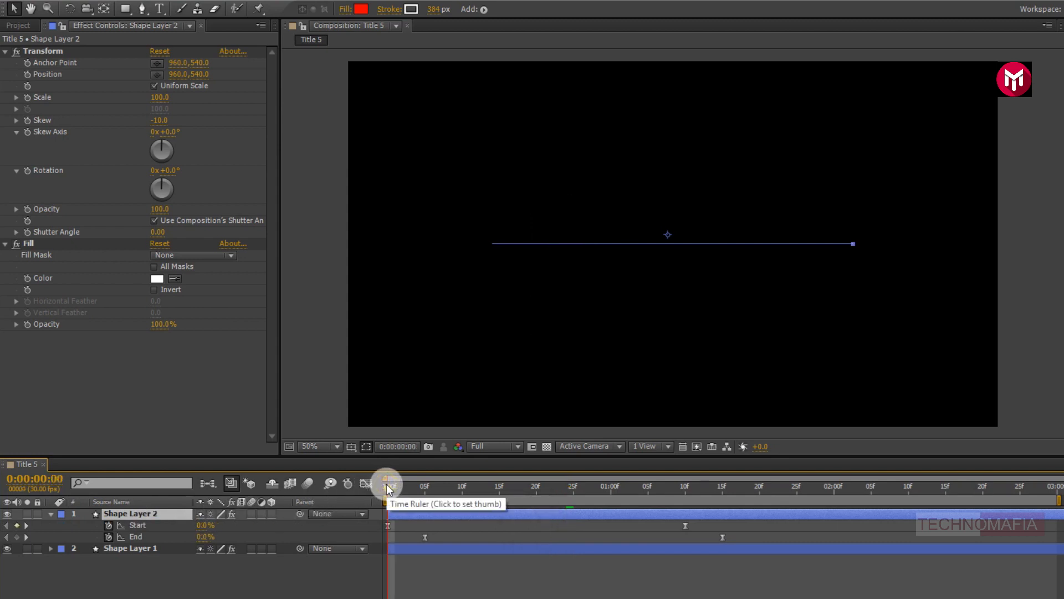
click(108, 537)
click(108, 537)
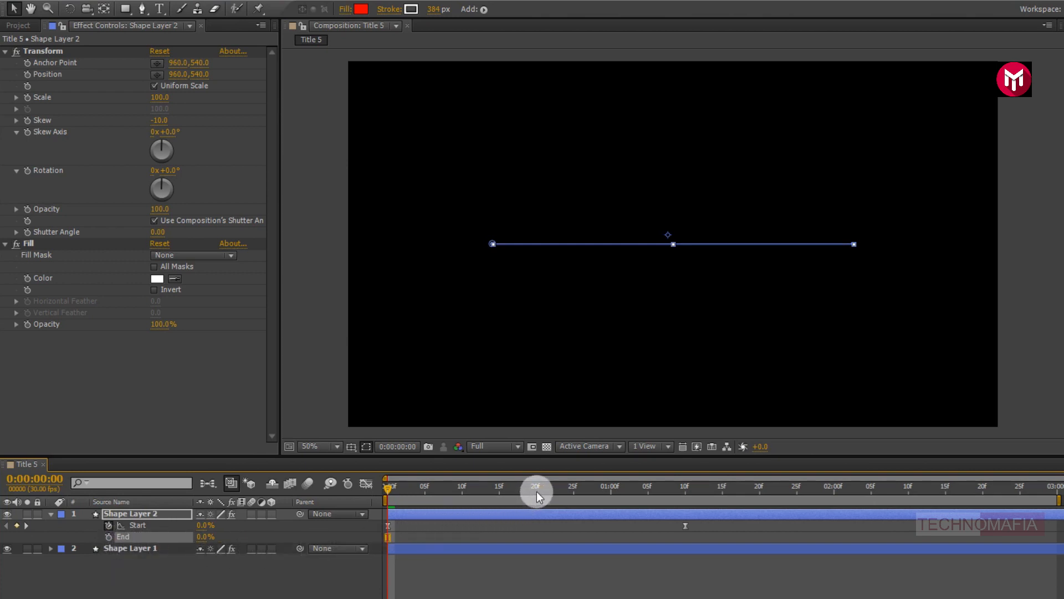
Step: Shift Shape Layer 2 in the timeline to start at frame 15, and preview the offset animation
click(536, 491)
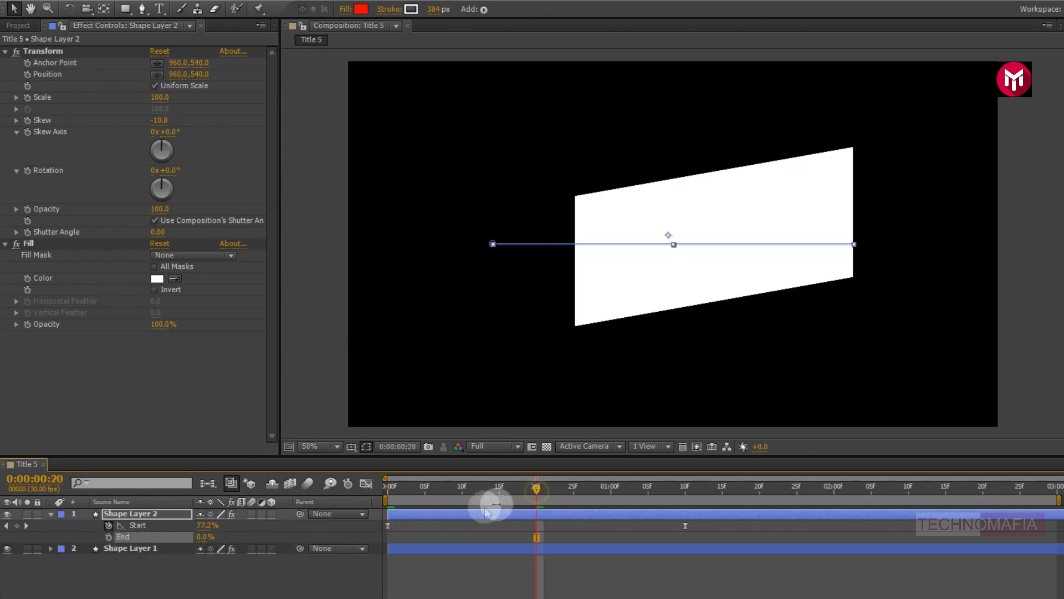
drag(430, 510, 577, 510)
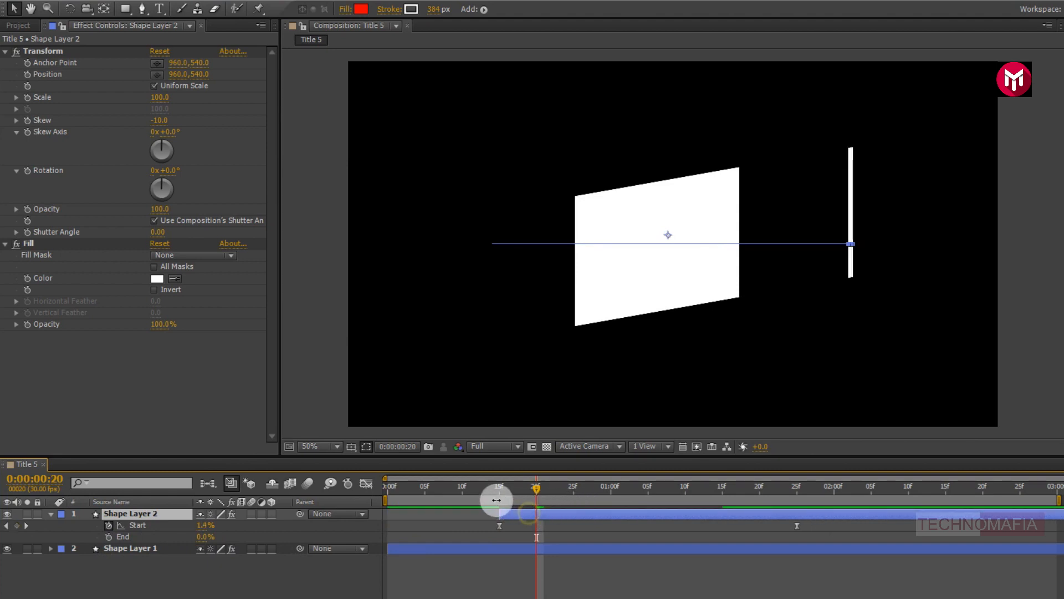
click(498, 491)
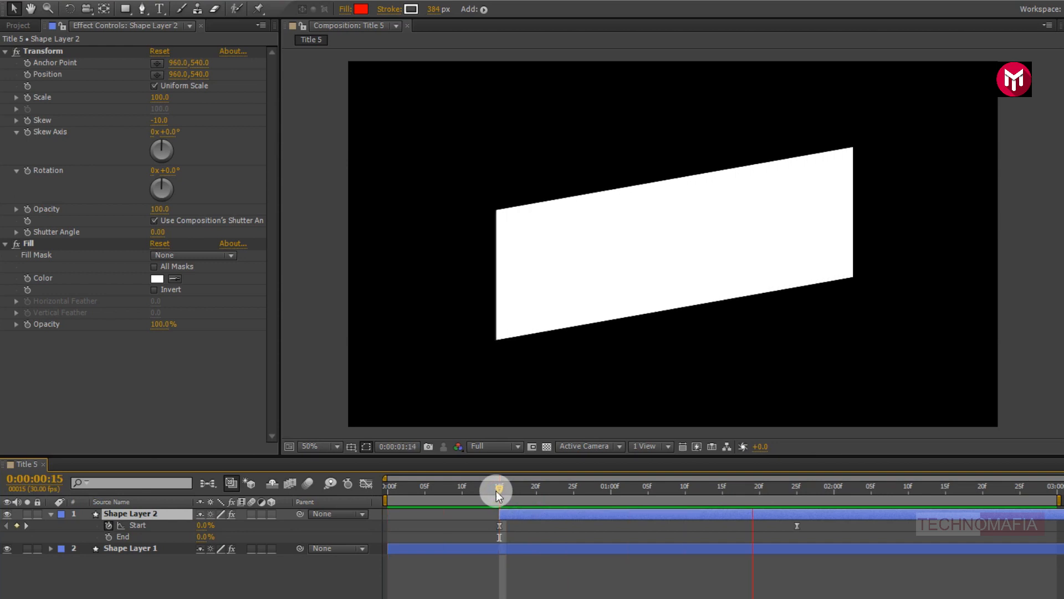
click(498, 491)
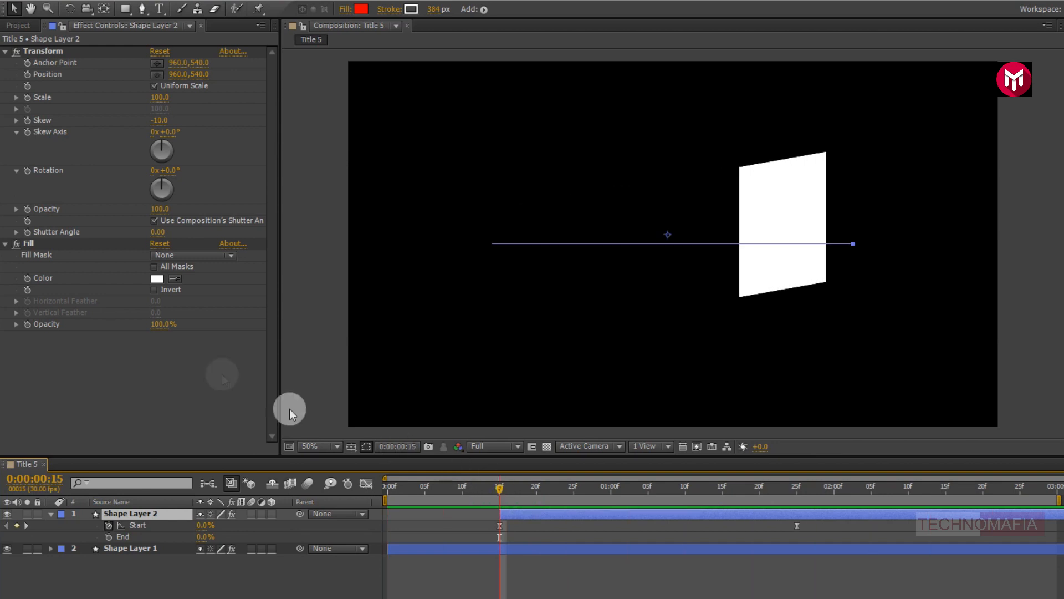
Step: Set the Fill effect's color on Shape Layer 2 to dark blue, preview the result, and collapse and deselect the layer
click(158, 278)
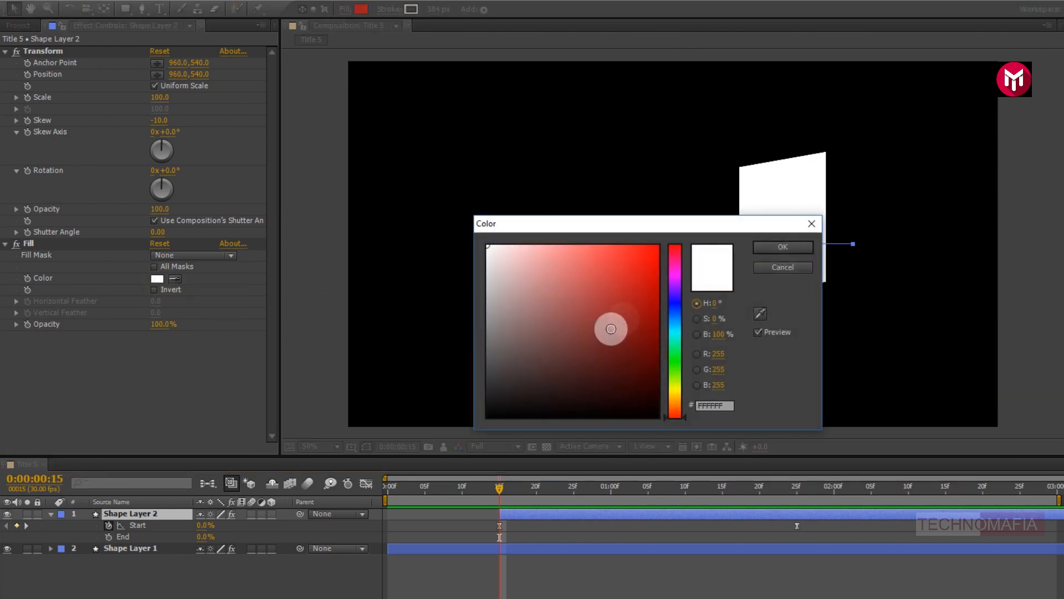
click(672, 311)
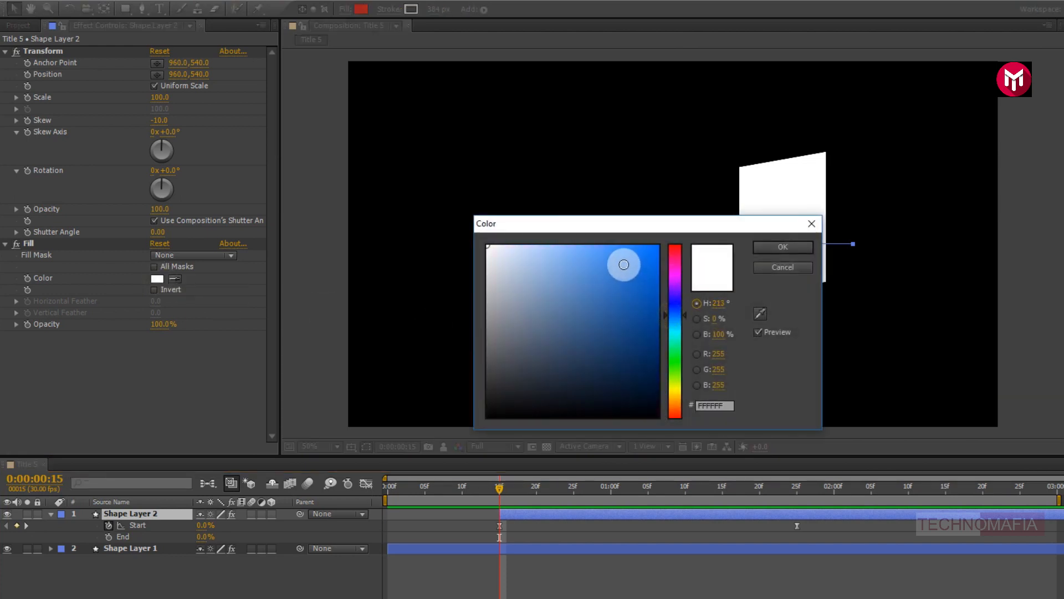
click(646, 293)
key(Return)
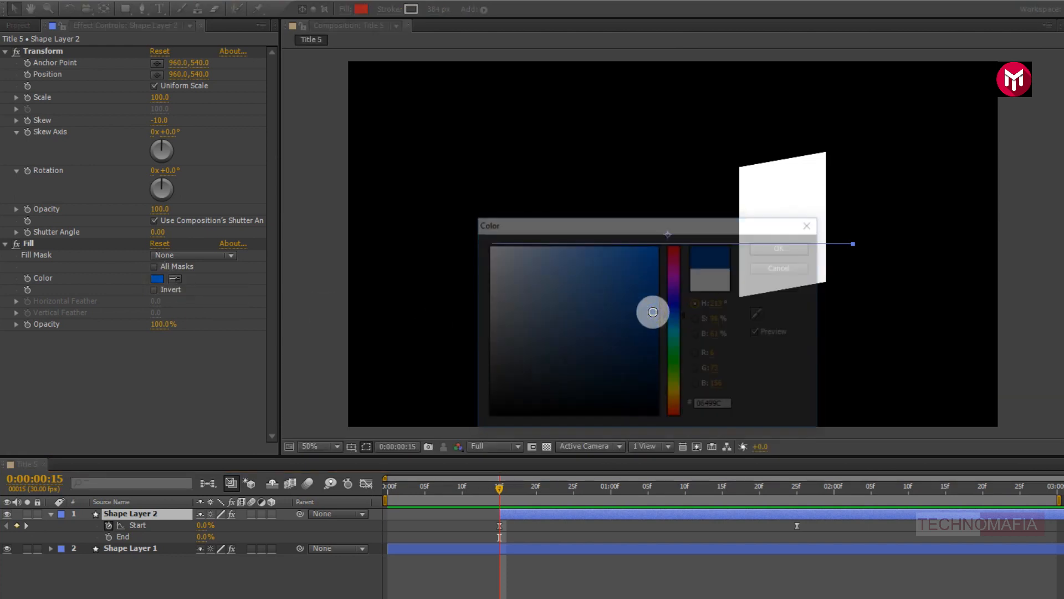
key(space)
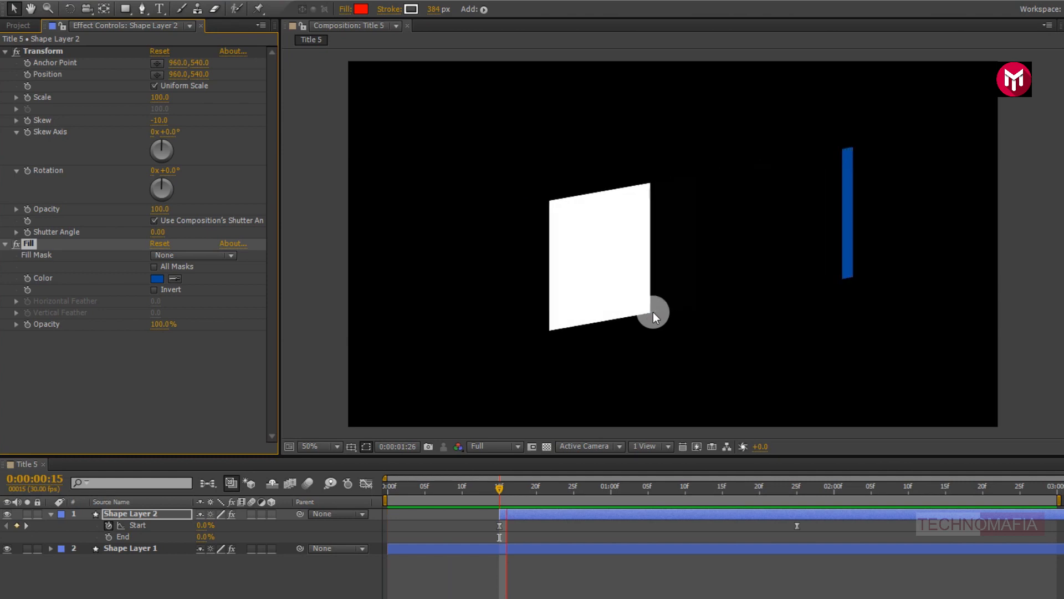
key(space)
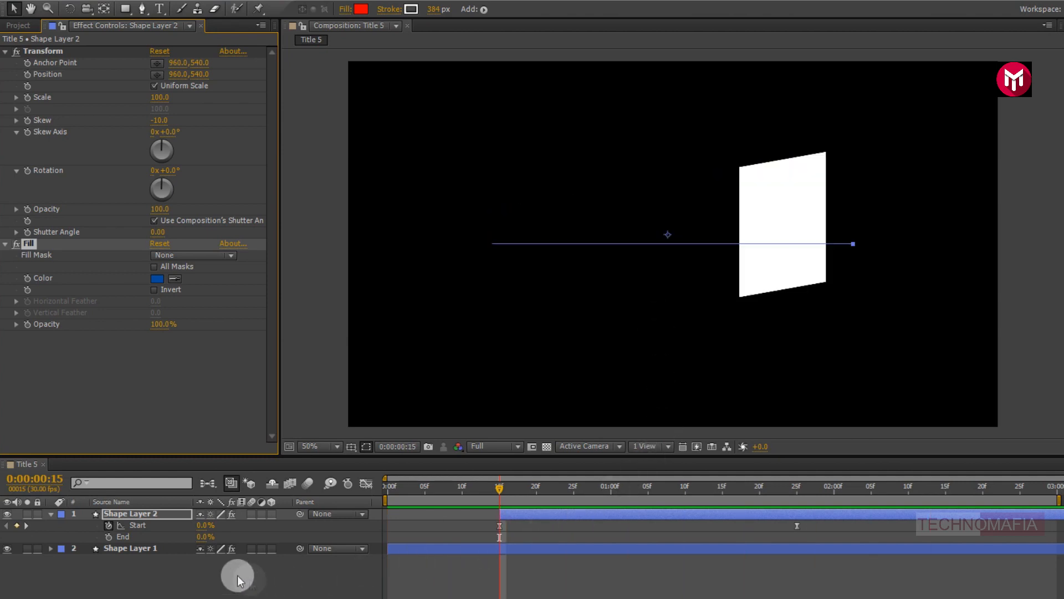
click(50, 515)
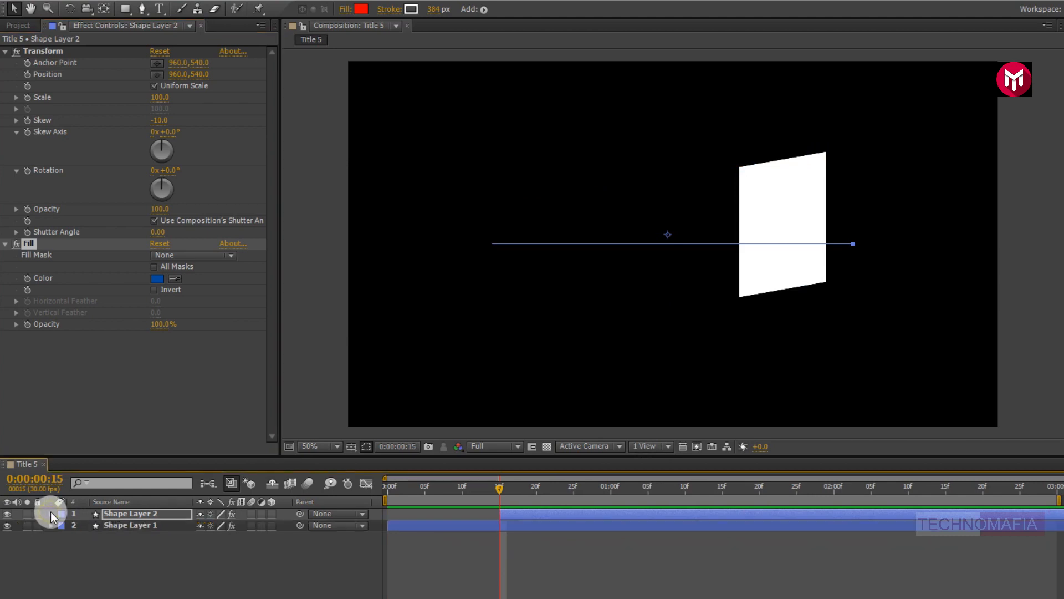
click(112, 544)
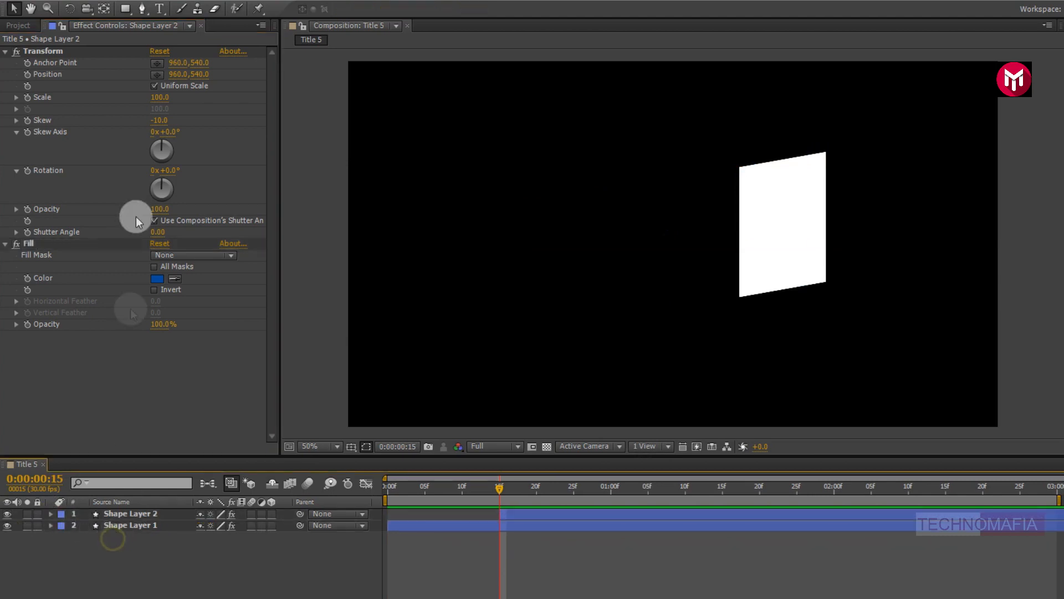
Step: Add a text layer reading "MINIMAL TITLE" on two lines in the composition
click(159, 10)
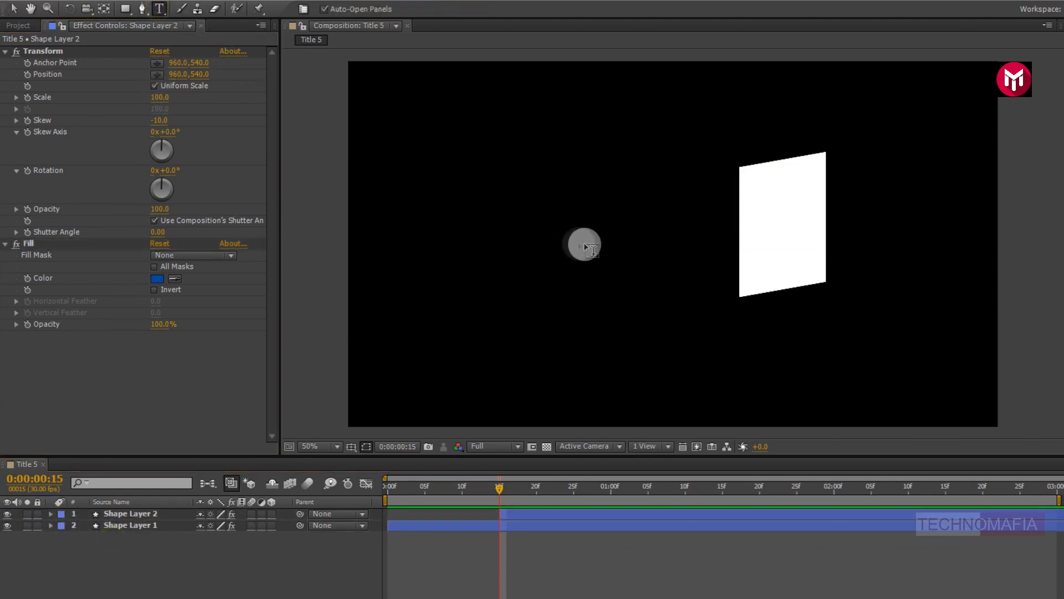
click(602, 243)
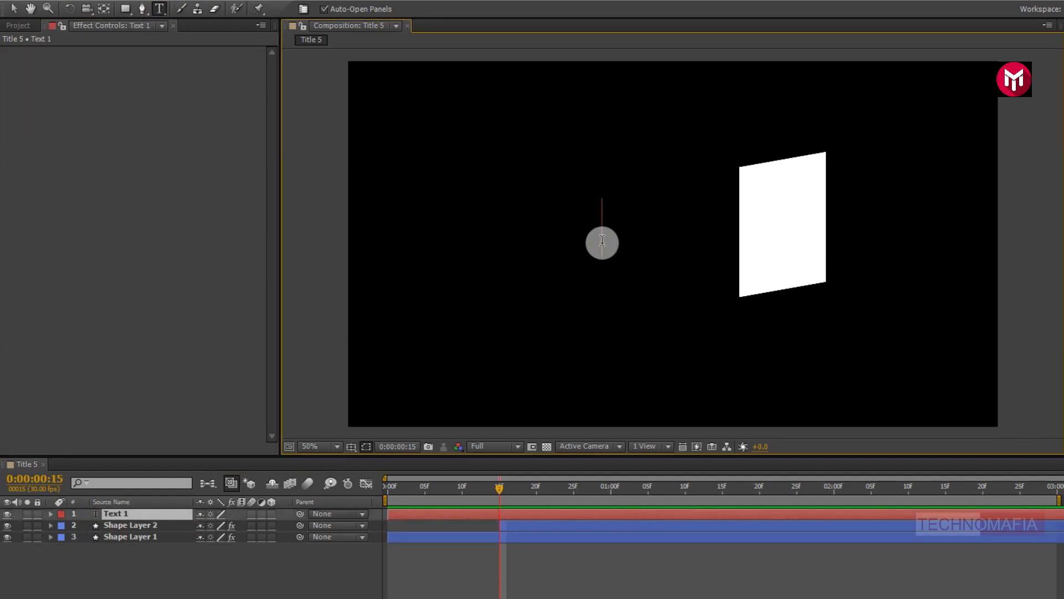
text(MINIMAL )
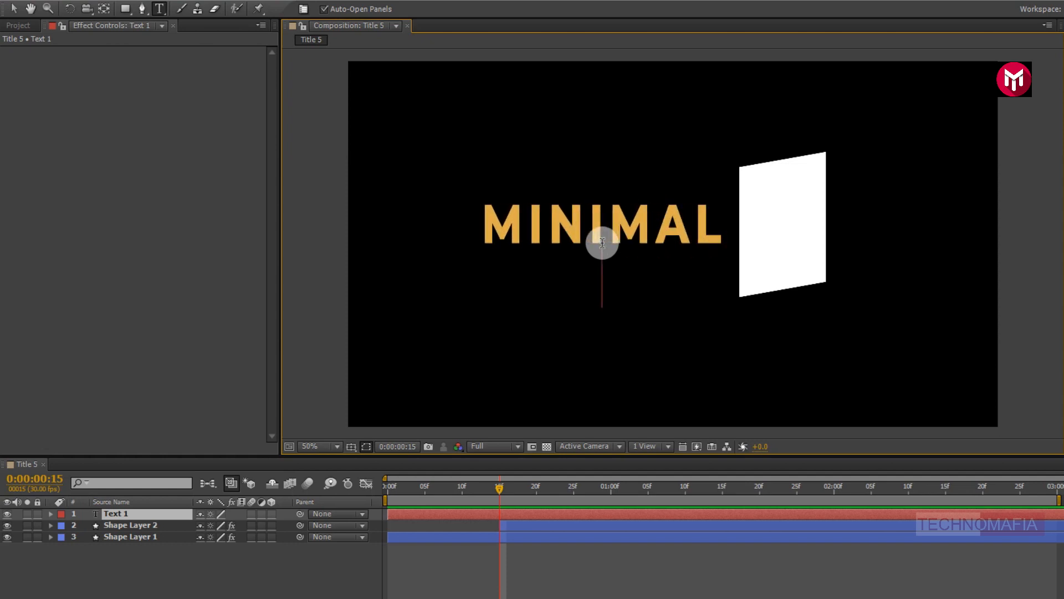
text(TITLE)
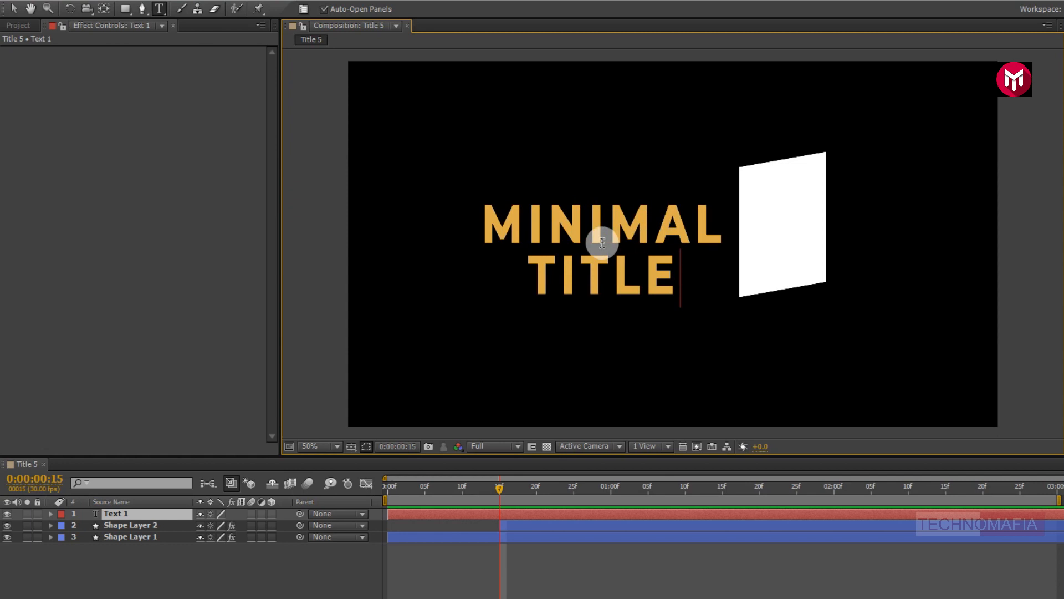
Step: Set the font style of the whole title text to Montserrat ExtraBold
double_click(602, 242)
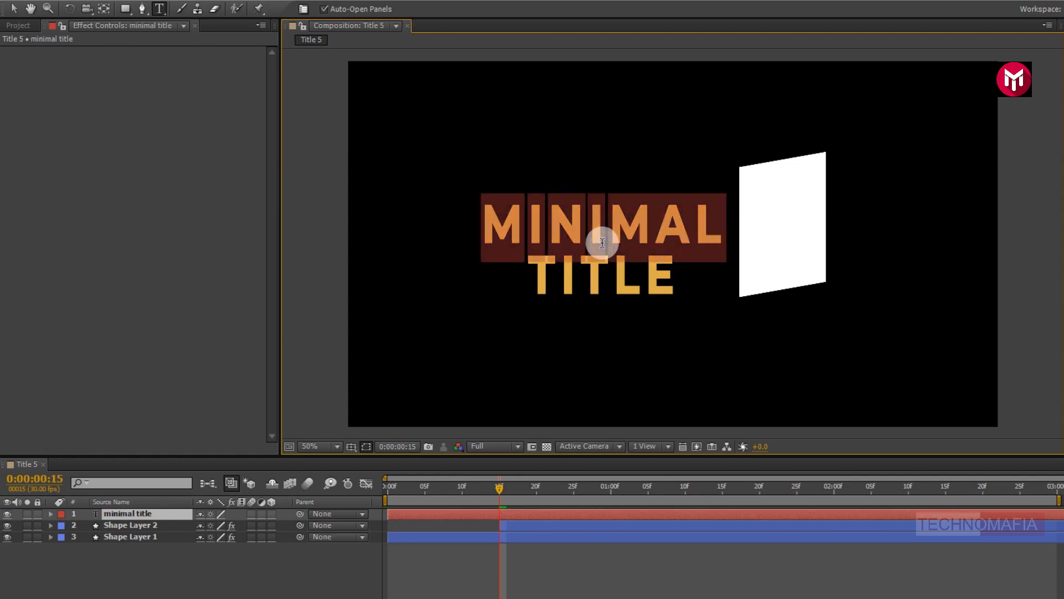
key(ctrl+a)
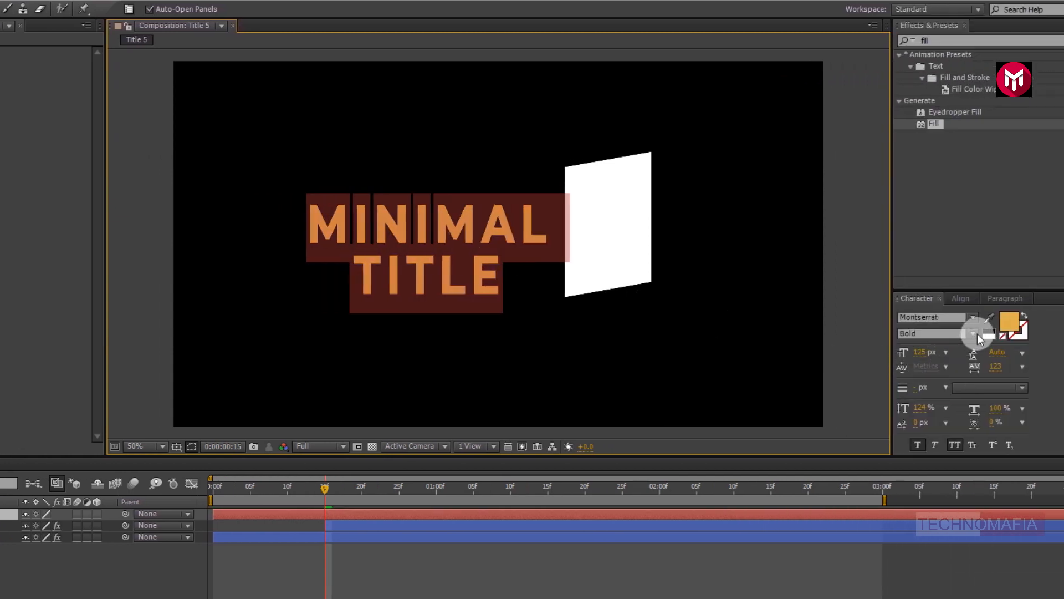
click(974, 334)
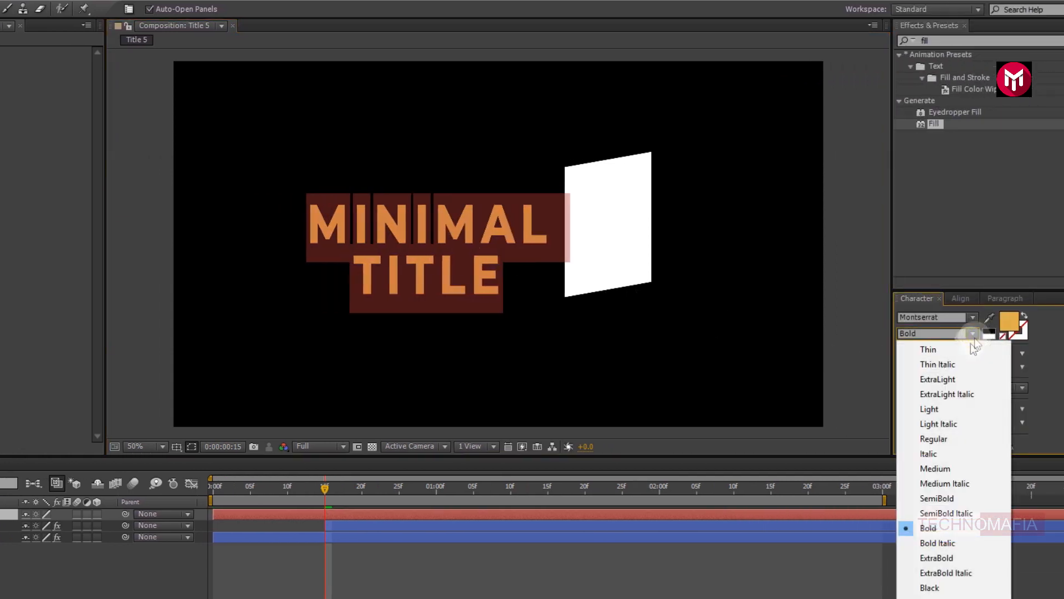
click(949, 557)
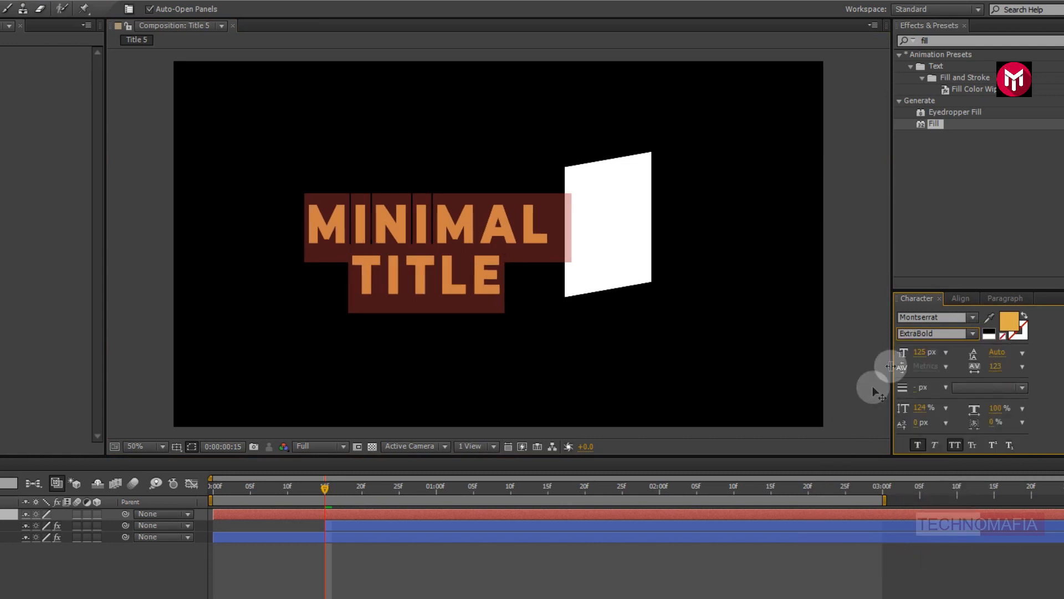
Step: Center the title text horizontally and vertically in the composition
click(961, 300)
click(930, 330)
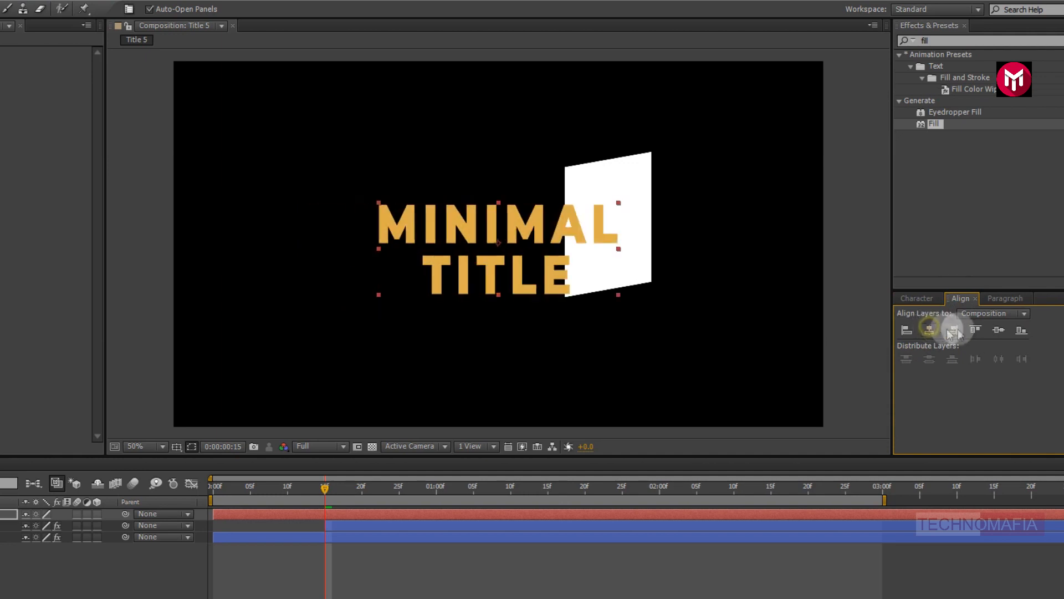
click(999, 330)
key(v)
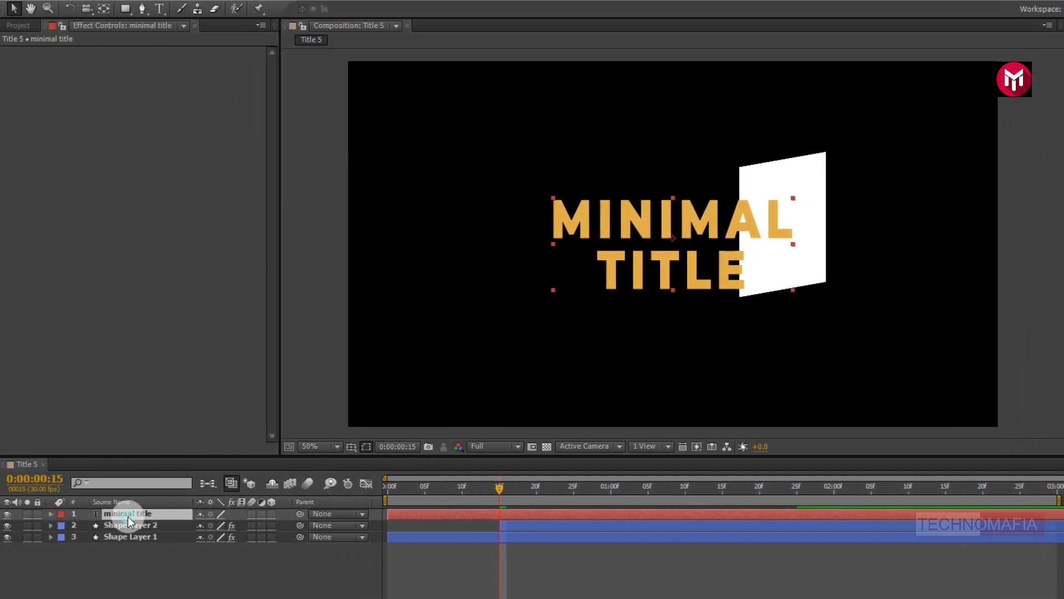
Step: Pre-compose the minimal title layer into a new composition named "text", moving all attributes into it
right_click(127, 516)
click(167, 410)
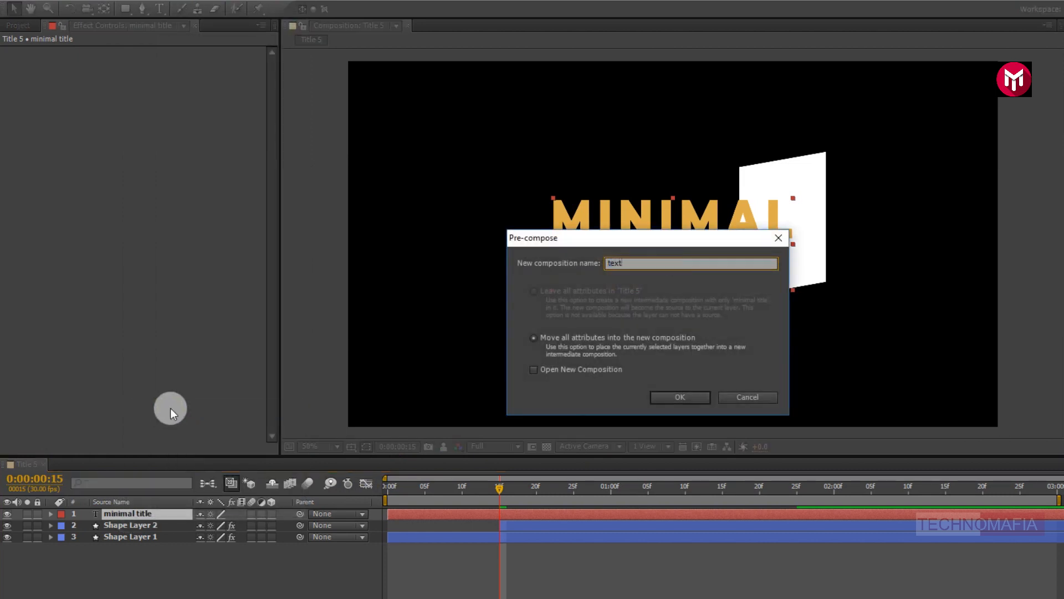
text(text)
click(668, 399)
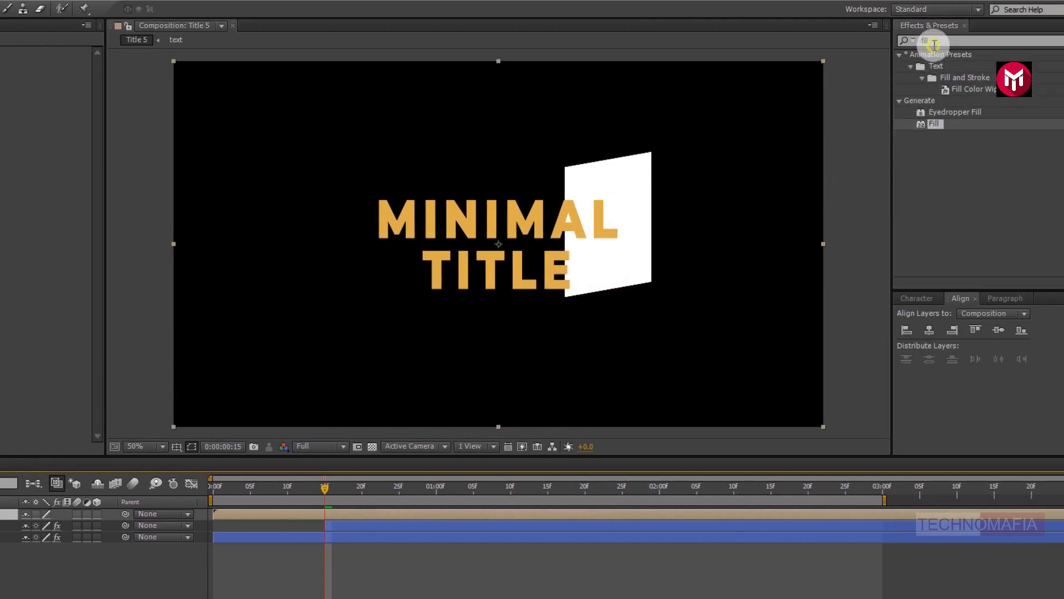
Step: Apply the Transform effect to the text layer and set its Skew to -10, checking it against the blue bar at 0:00:01:22
click(934, 43)
click(934, 42)
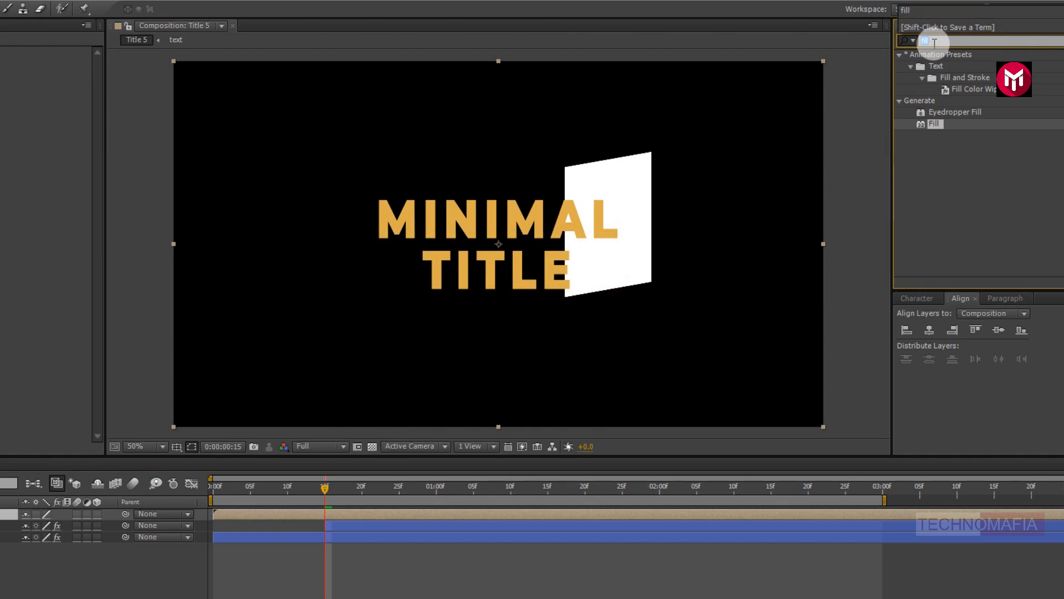
text(tran)
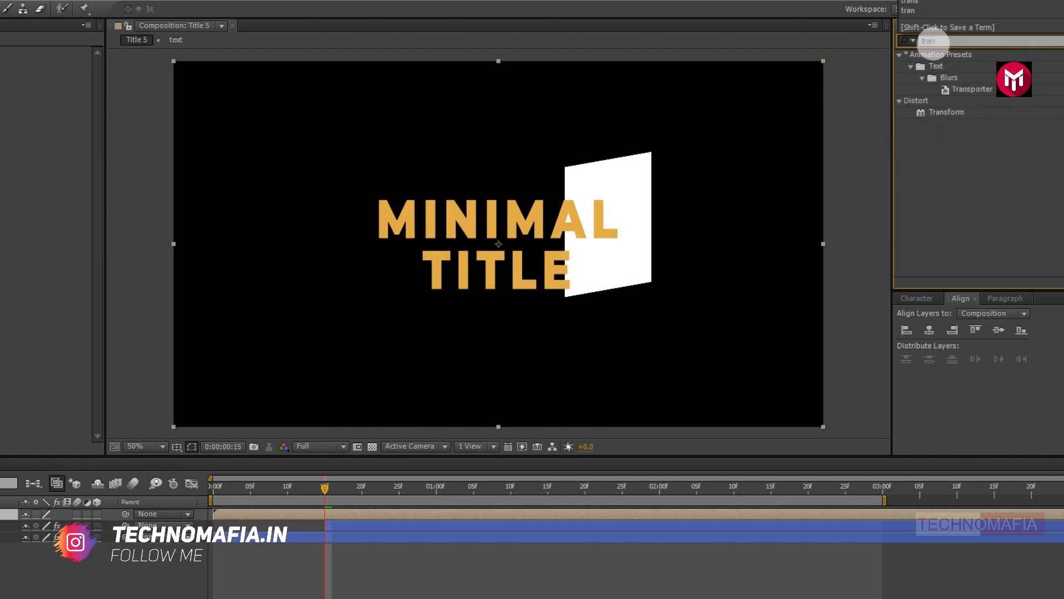
double_click(947, 113)
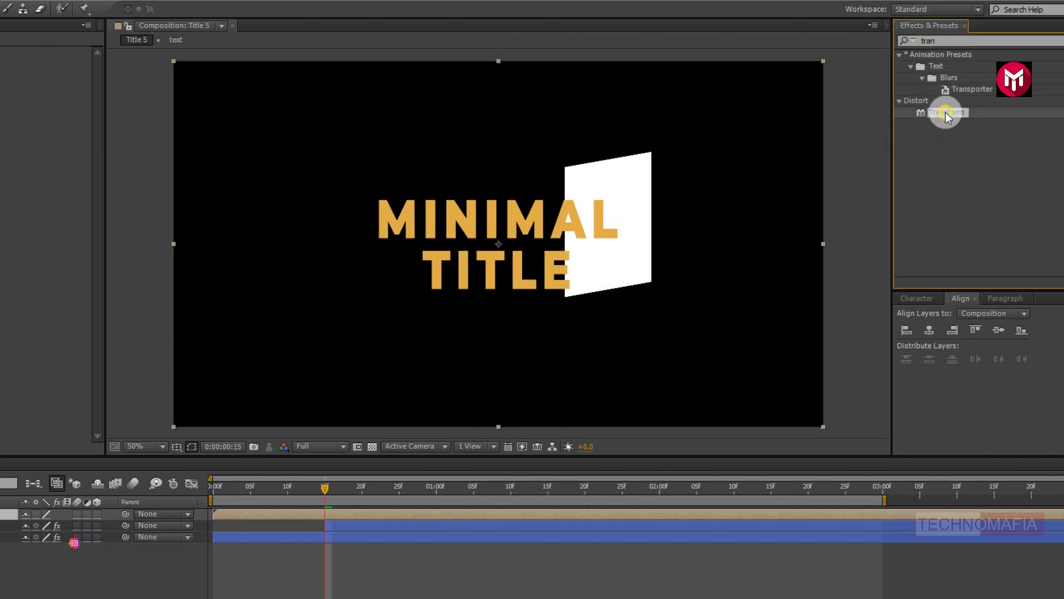
click(601, 487)
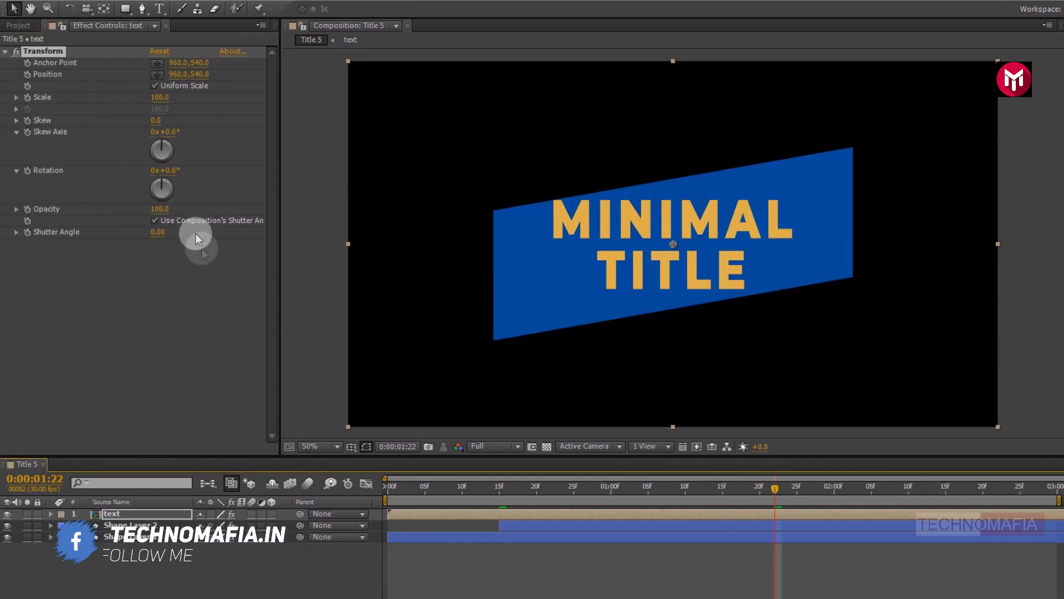
click(152, 124)
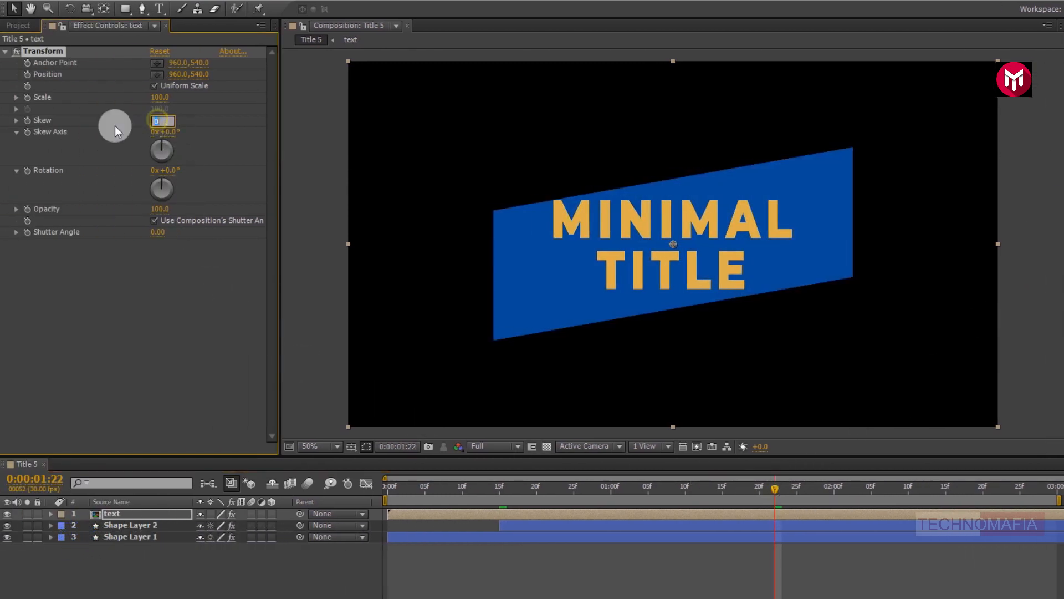
text(-1)
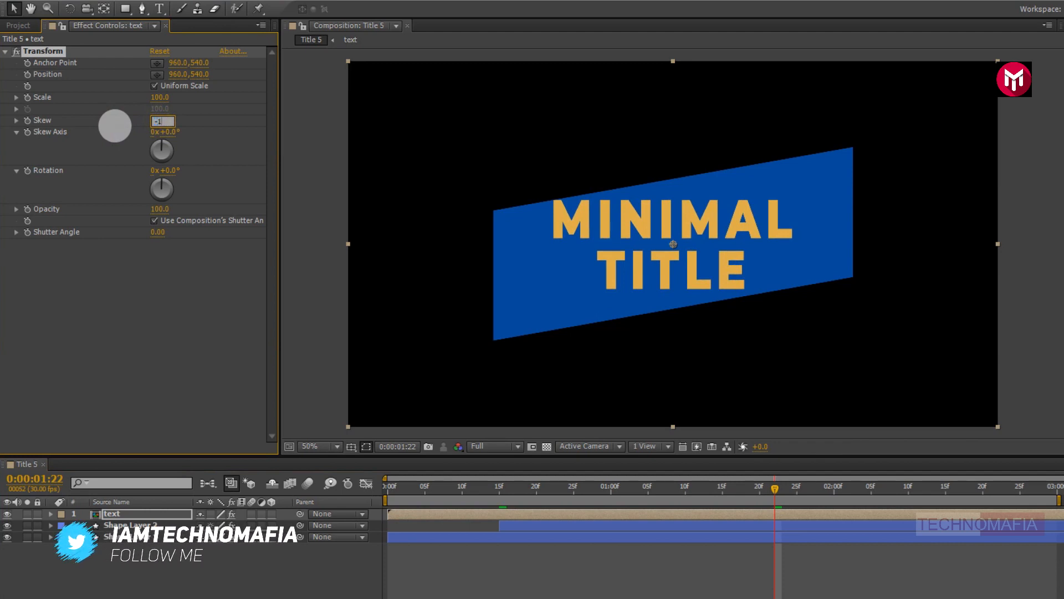
key(Return)
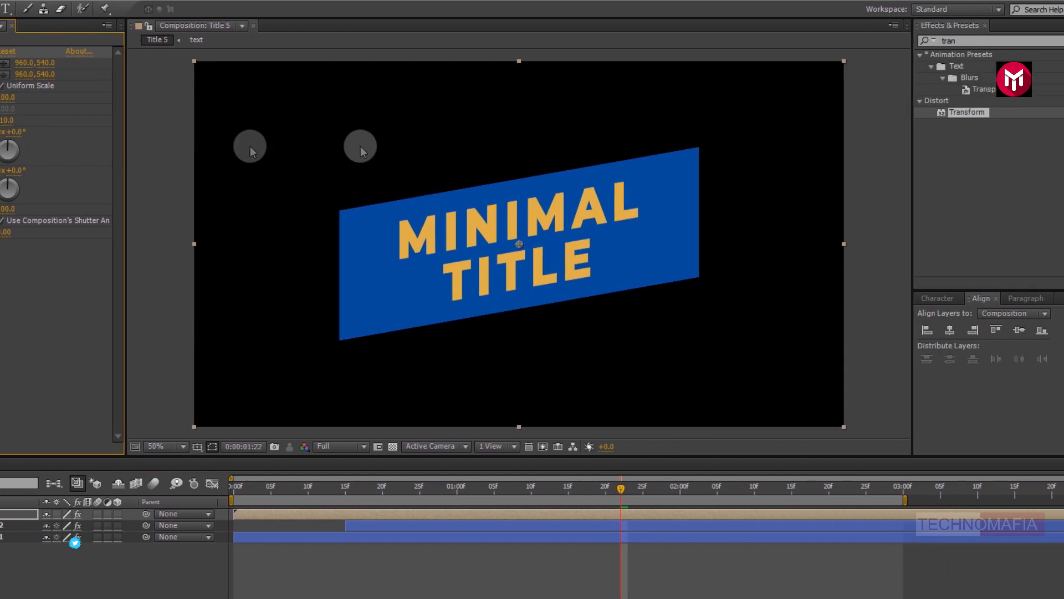
Step: Apply the Fill effect to the text layer and set its color to white (FFFFFF)
double_click(922, 41)
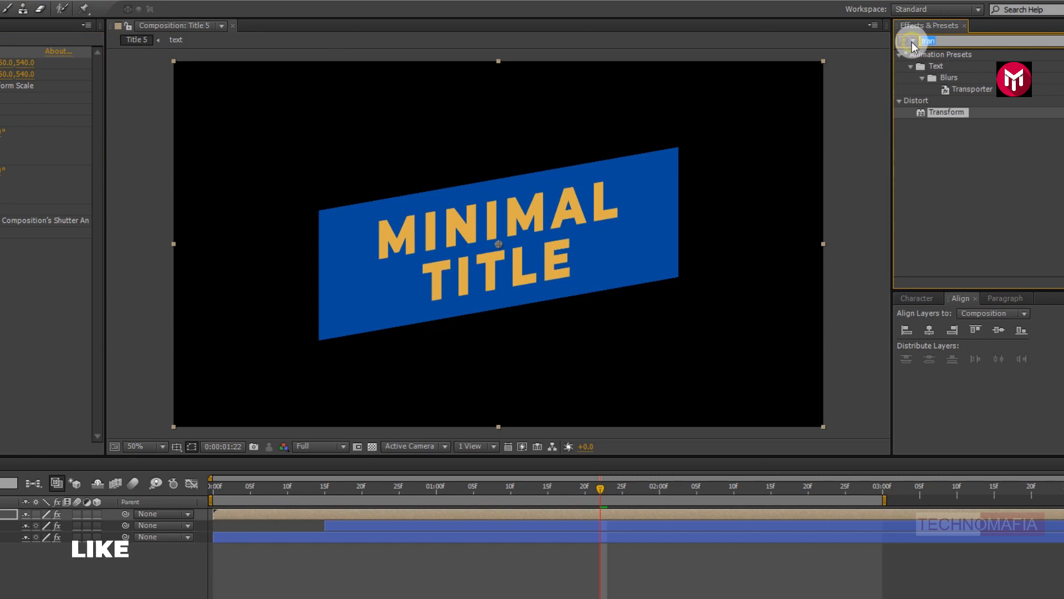
text(fill)
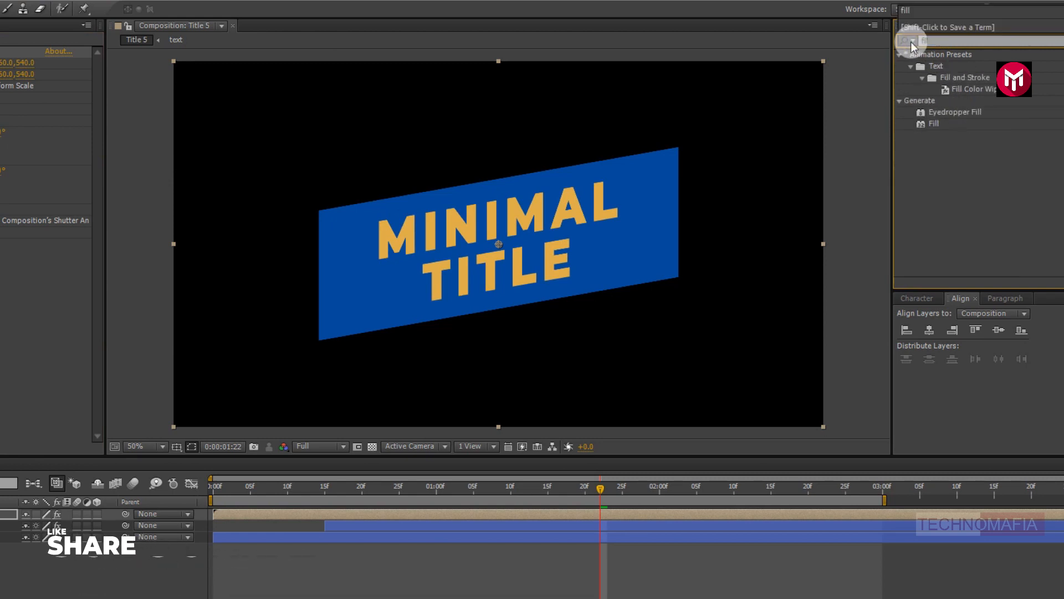
double_click(932, 125)
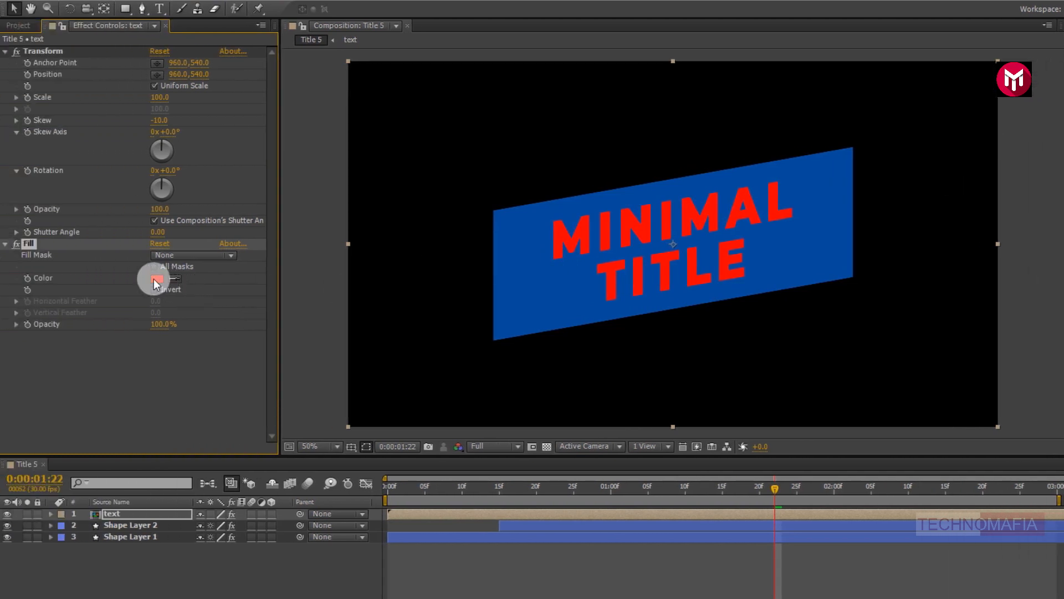
click(157, 279)
drag(501, 268, 469, 236)
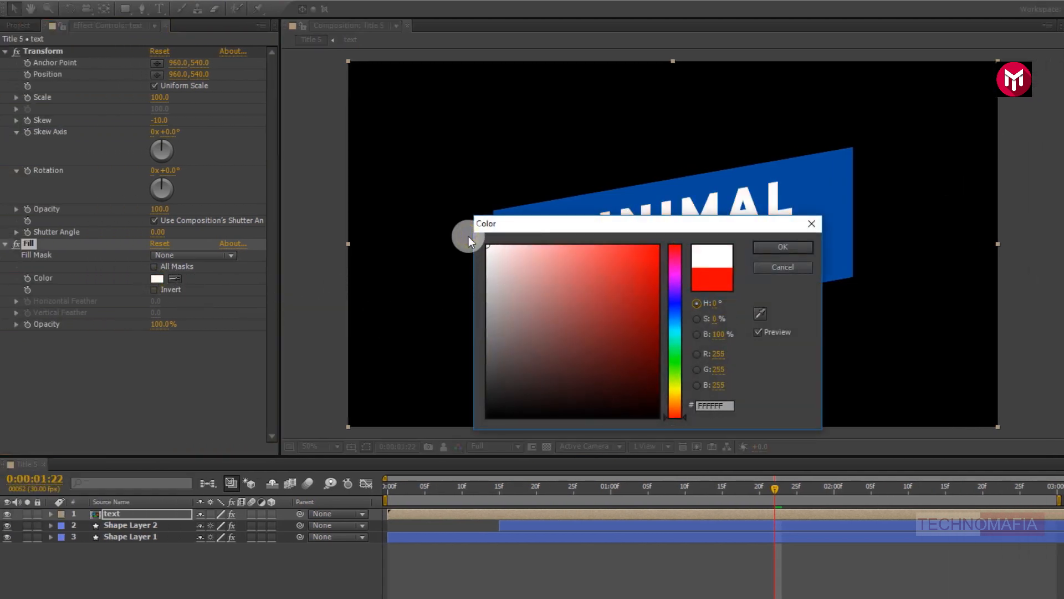
key(Return)
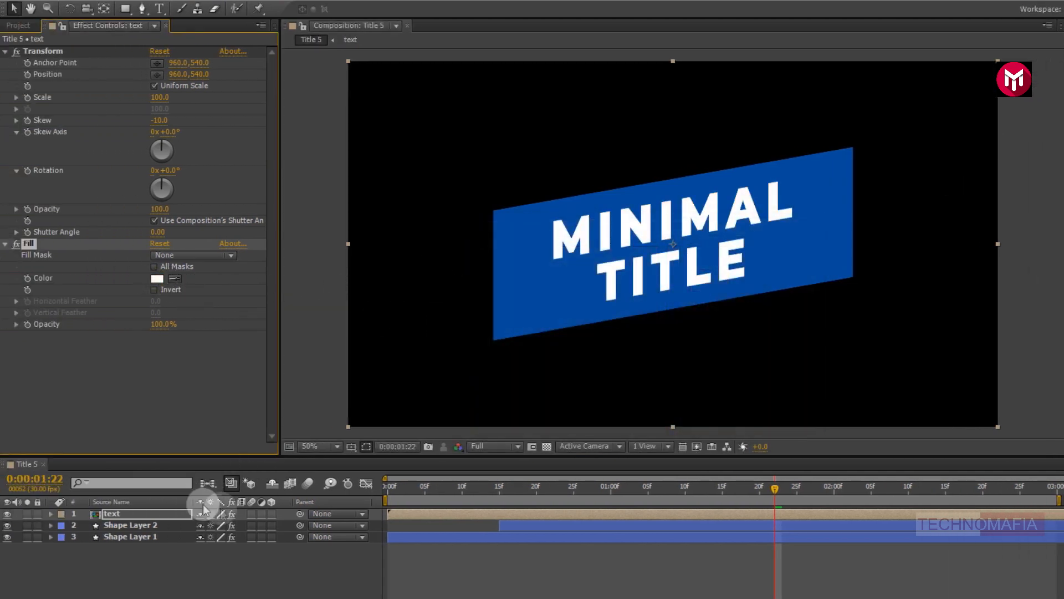
Step: Shift the text layer in time so it starts at 0:00:00:15, together with Shape Layer 2
click(502, 490)
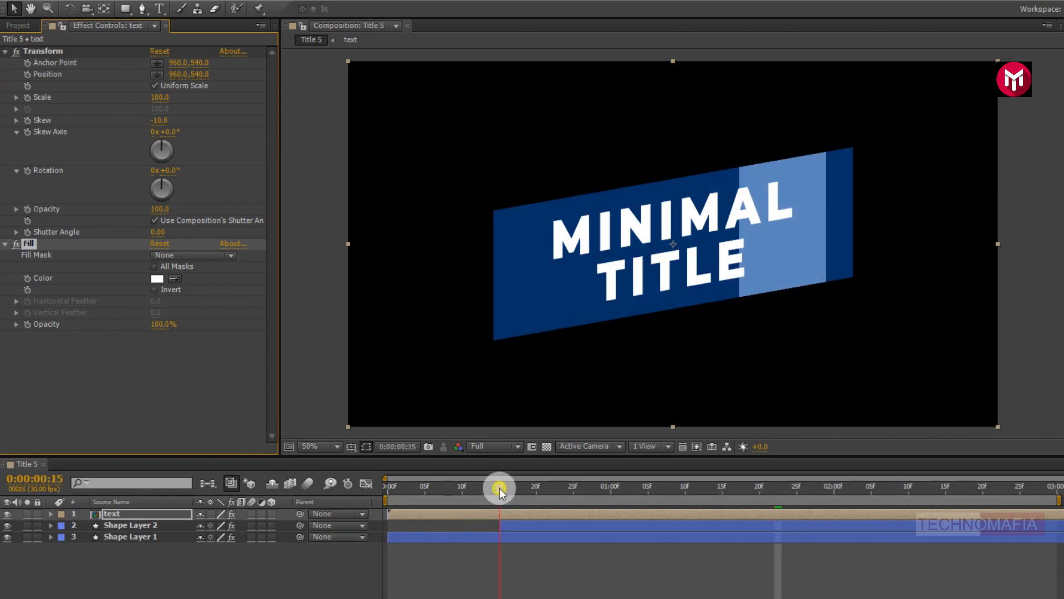
drag(447, 514, 535, 518)
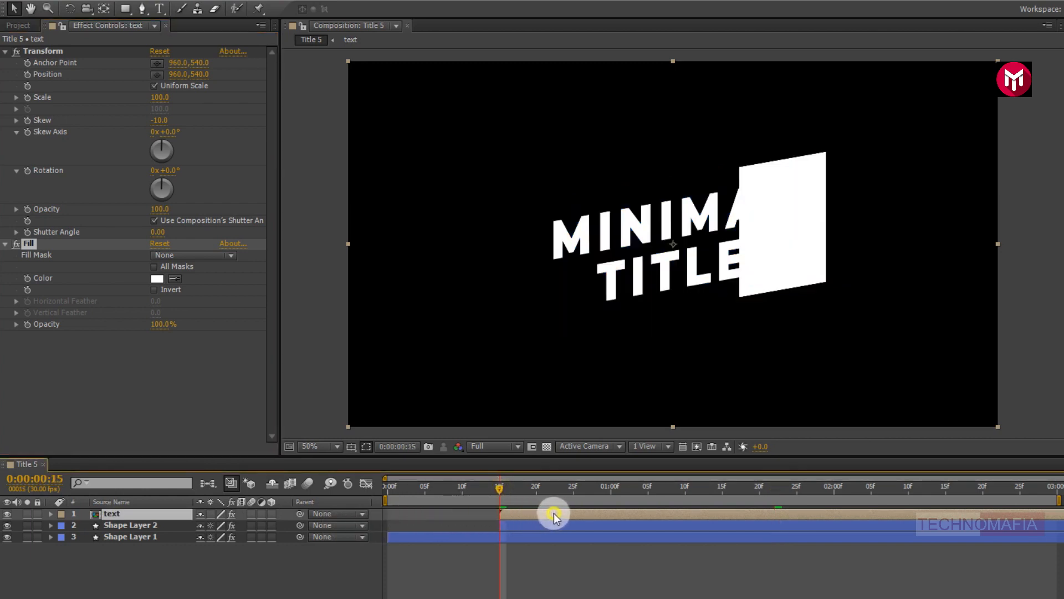
click(557, 514)
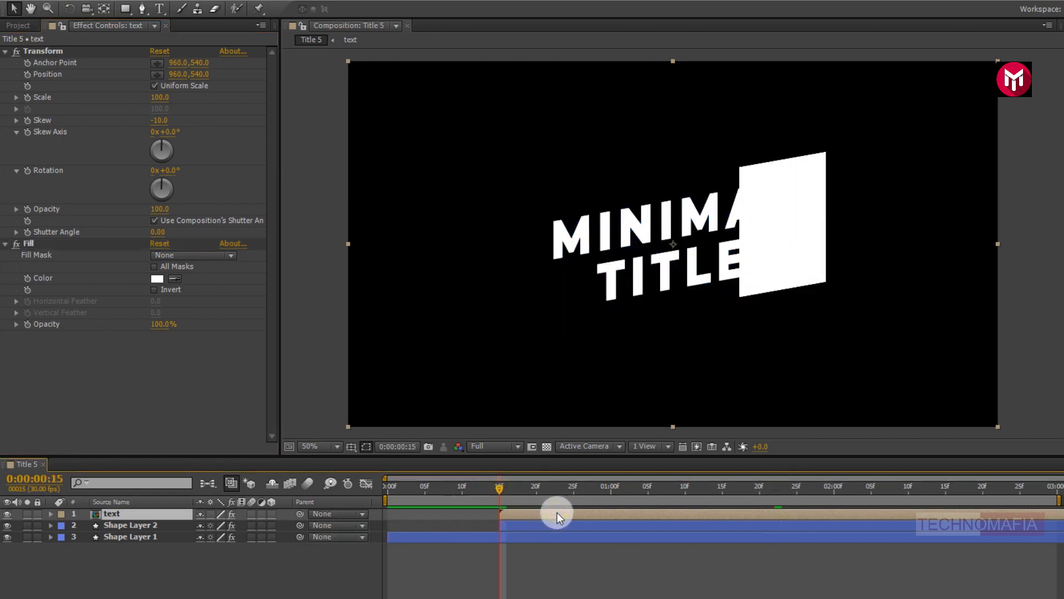
Step: Add a Position keyframe to the text layer at 0:00:02:00, keeping it centered at 960, 540
click(834, 490)
key(p)
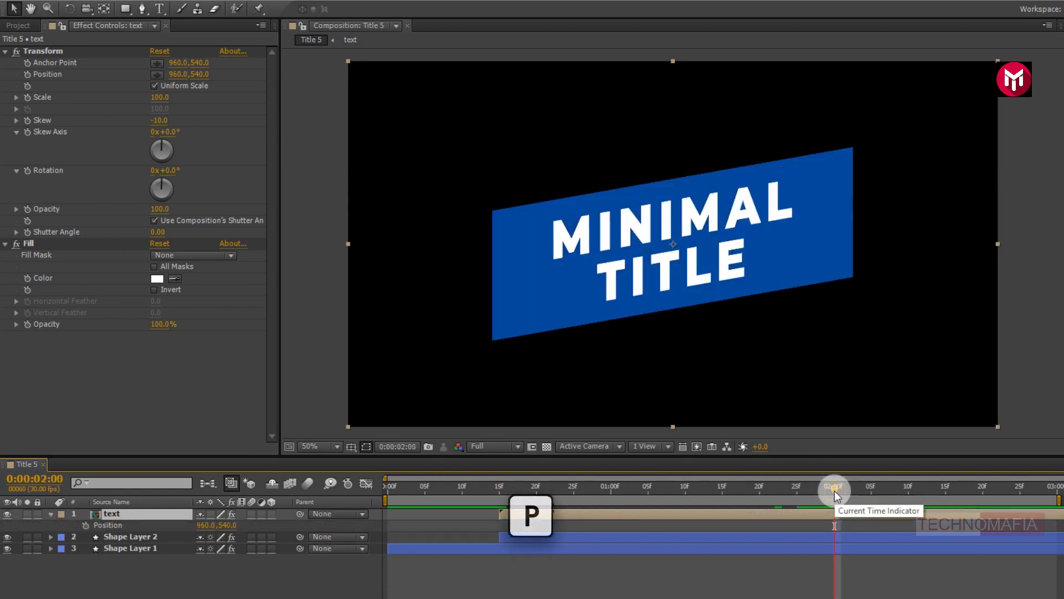
click(84, 525)
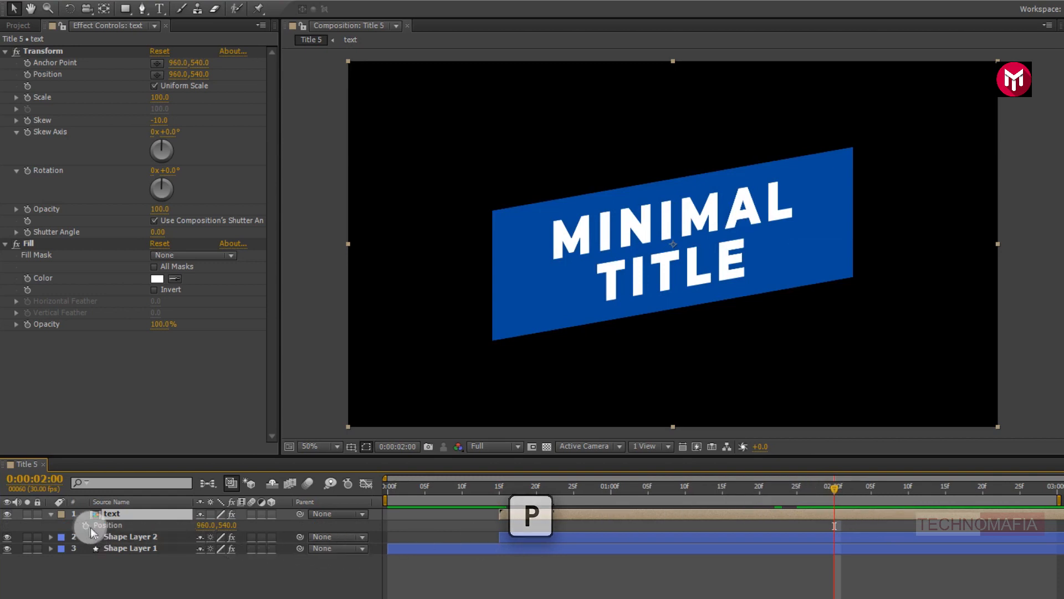
click(428, 534)
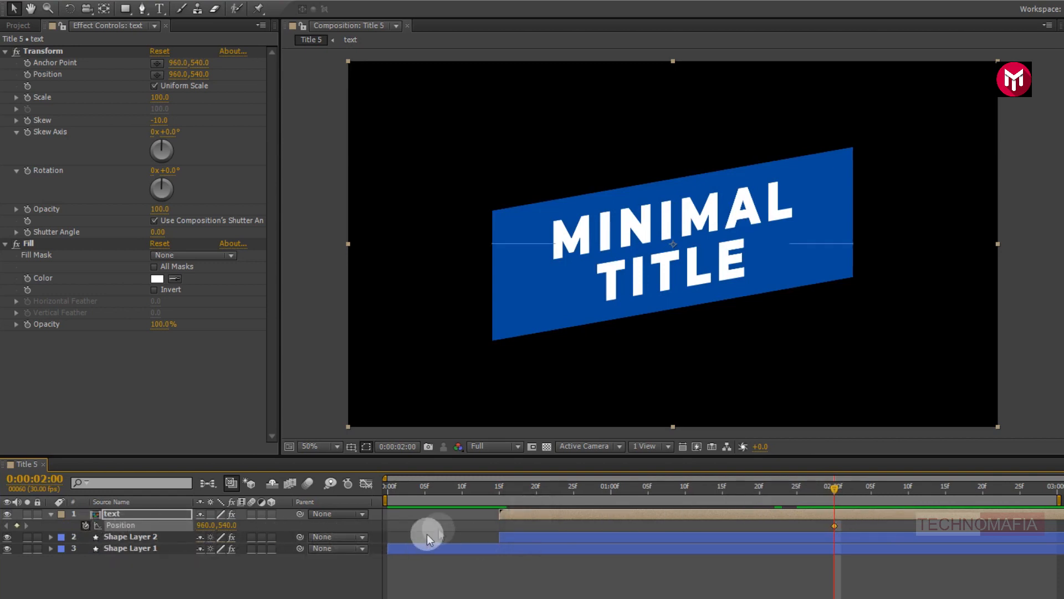
Step: Keyframe the text layer's Position at 0:00:00:15 to about 230, 676, lower left along the bar's slant
click(500, 490)
click(217, 525)
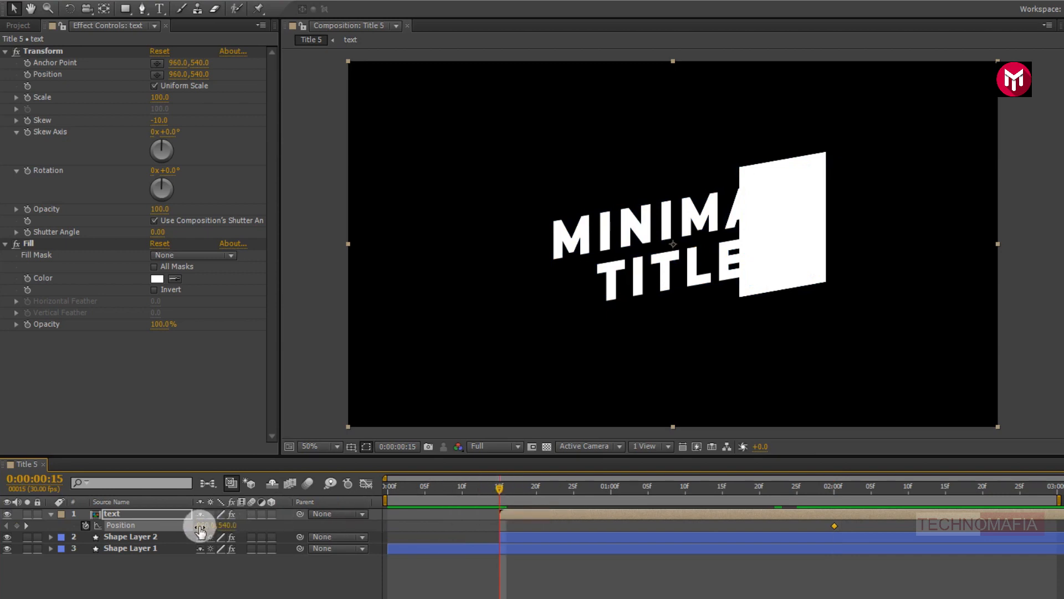
drag(201, 531, 41, 530)
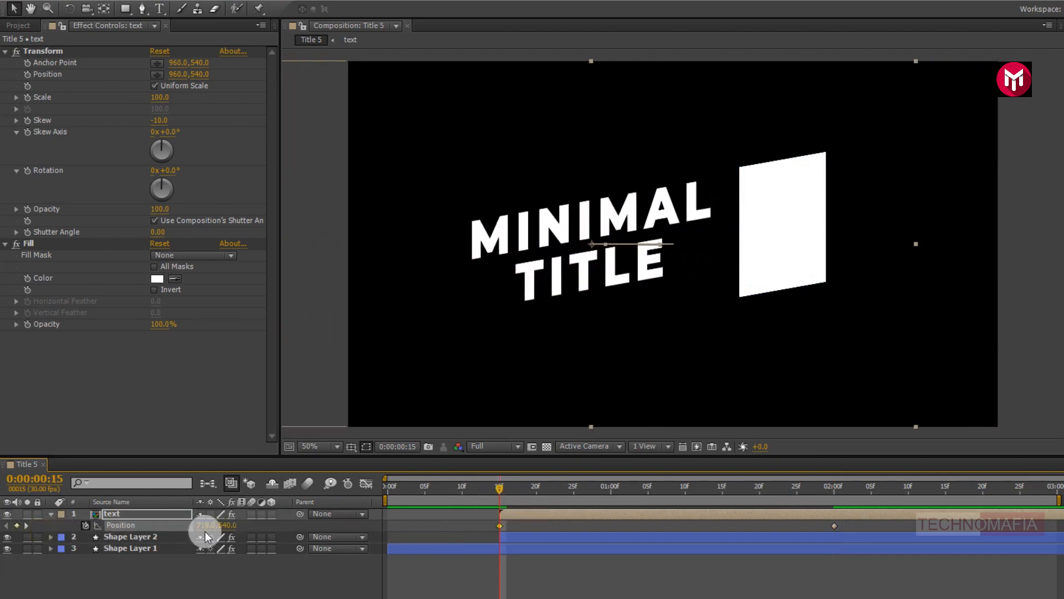
drag(196, 525, 83, 524)
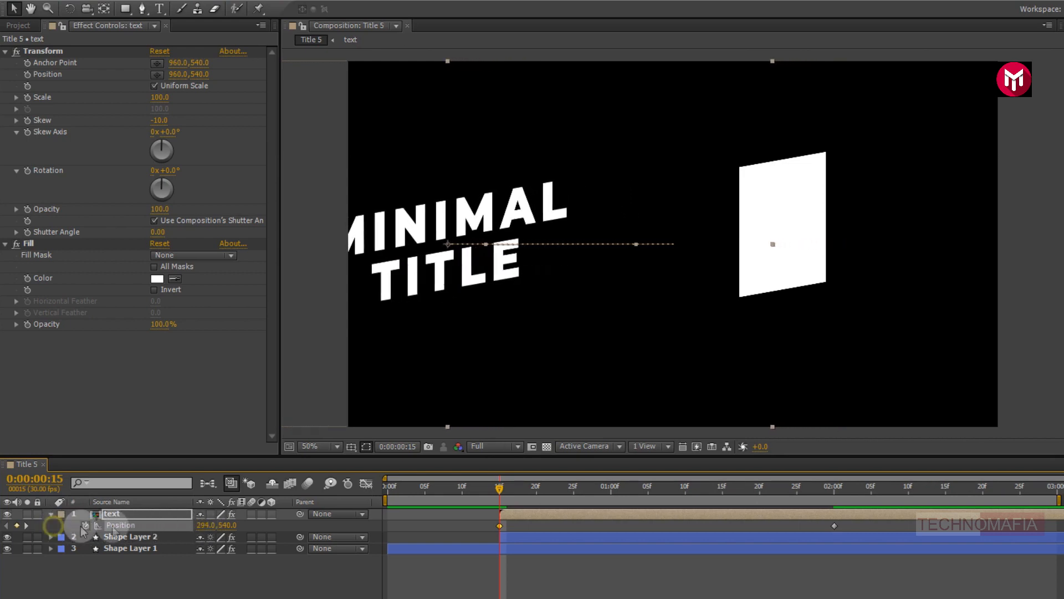
drag(200, 533, 316, 525)
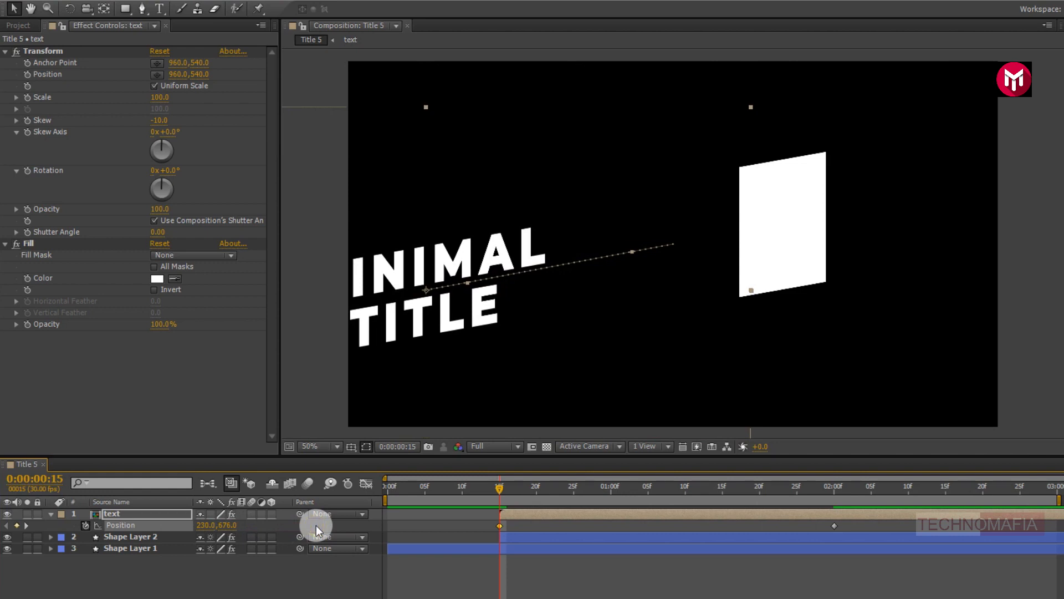
mouse_move(498, 487)
mouse_down()
mouse_move(833, 483)
mouse_move(501, 488)
mouse_up()
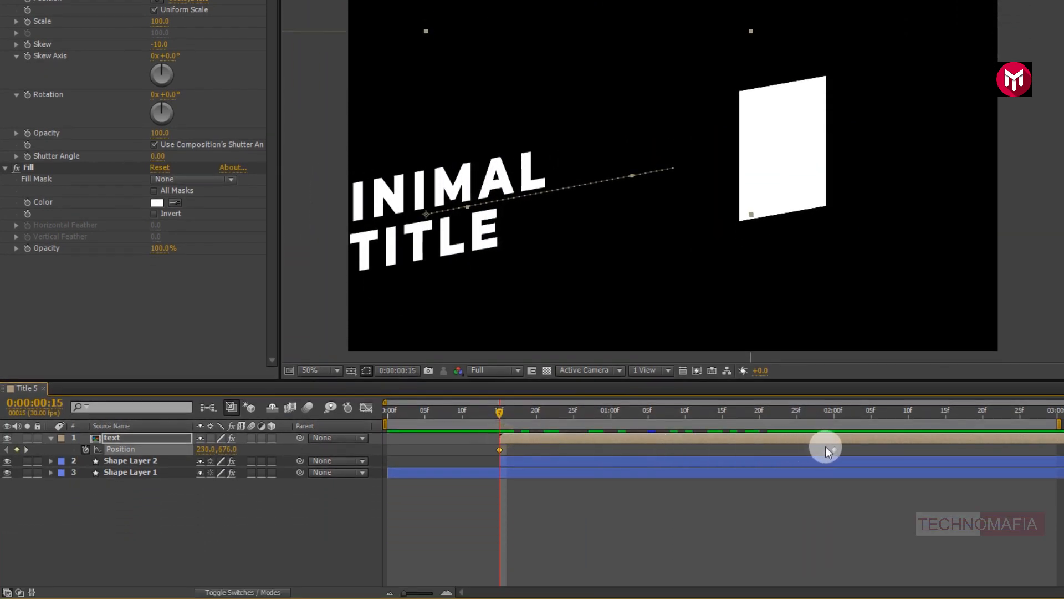
Step: Apply Easy Ease to both Position keyframes of the text layer
drag(845, 450, 491, 454)
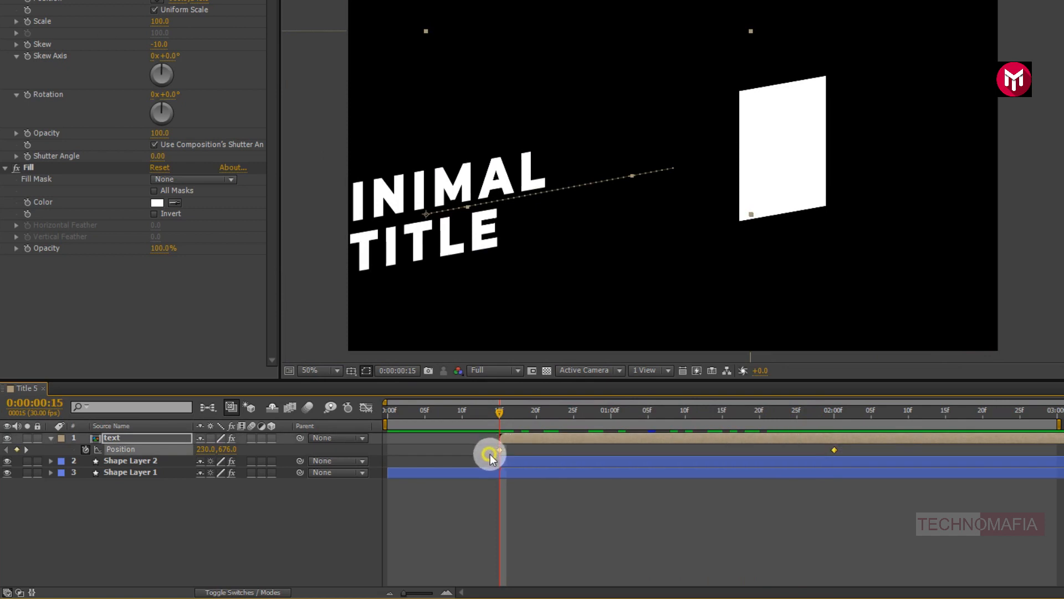
right_click(497, 451)
mouse_move(551, 441)
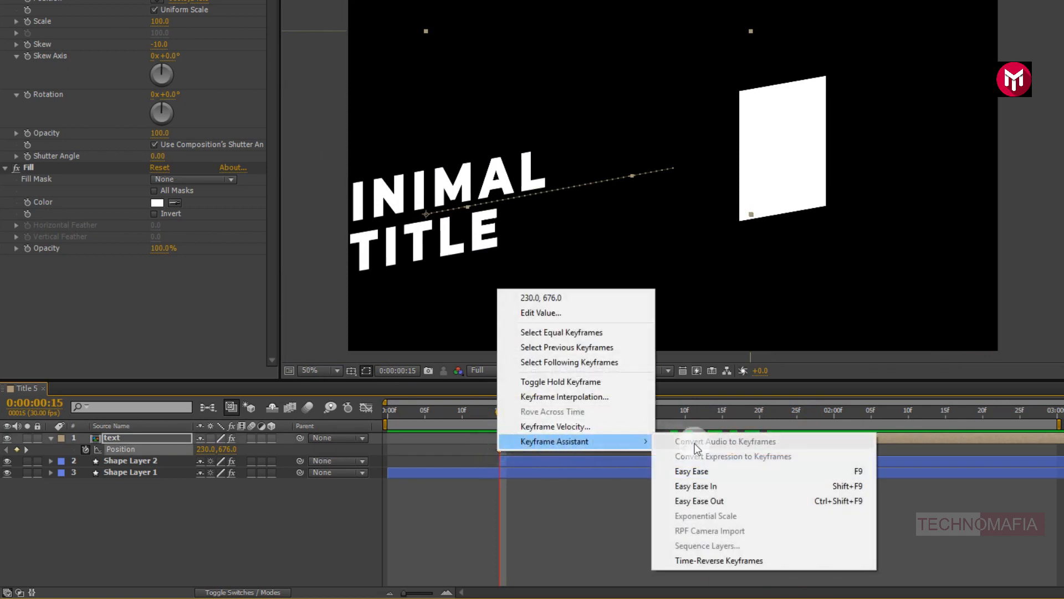
click(707, 471)
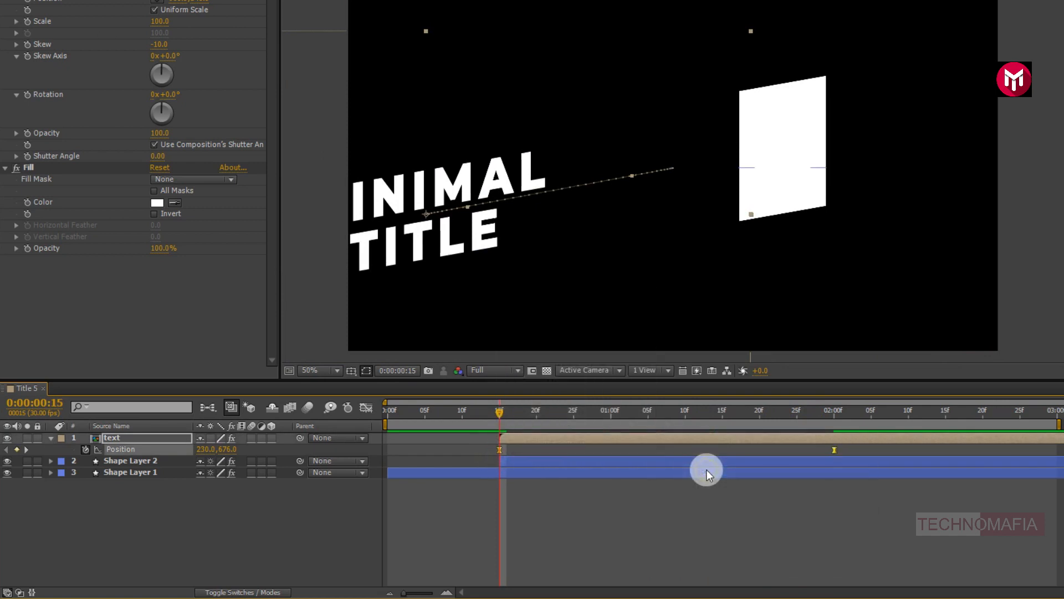
Step: Reshape the text layer's Position speed graph into a sharp peak just after 1 second, and preview the animation from the start
click(365, 408)
drag(861, 518, 665, 556)
drag(552, 556, 607, 556)
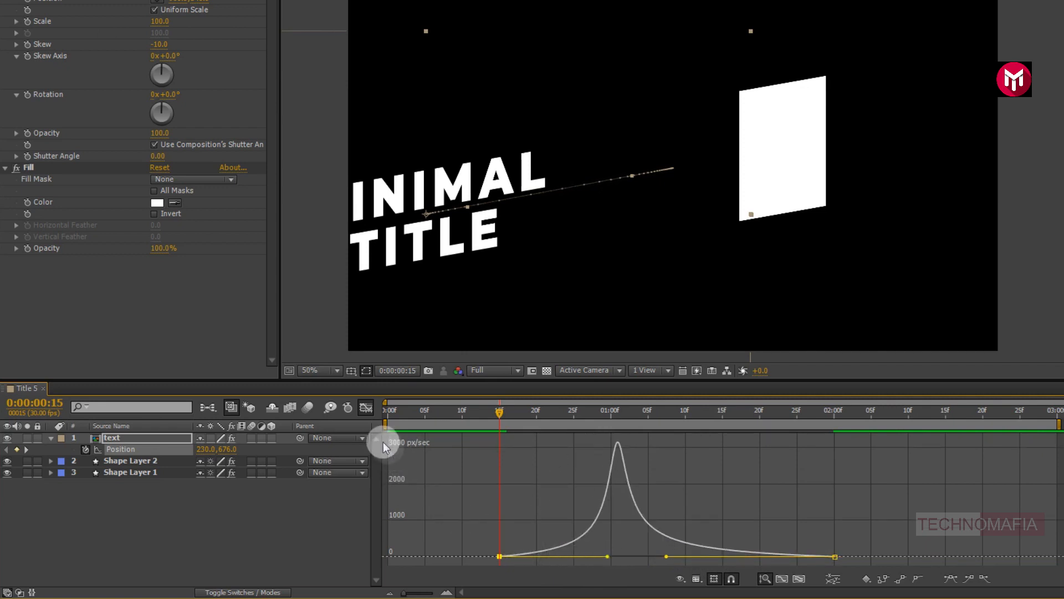
click(366, 408)
click(387, 411)
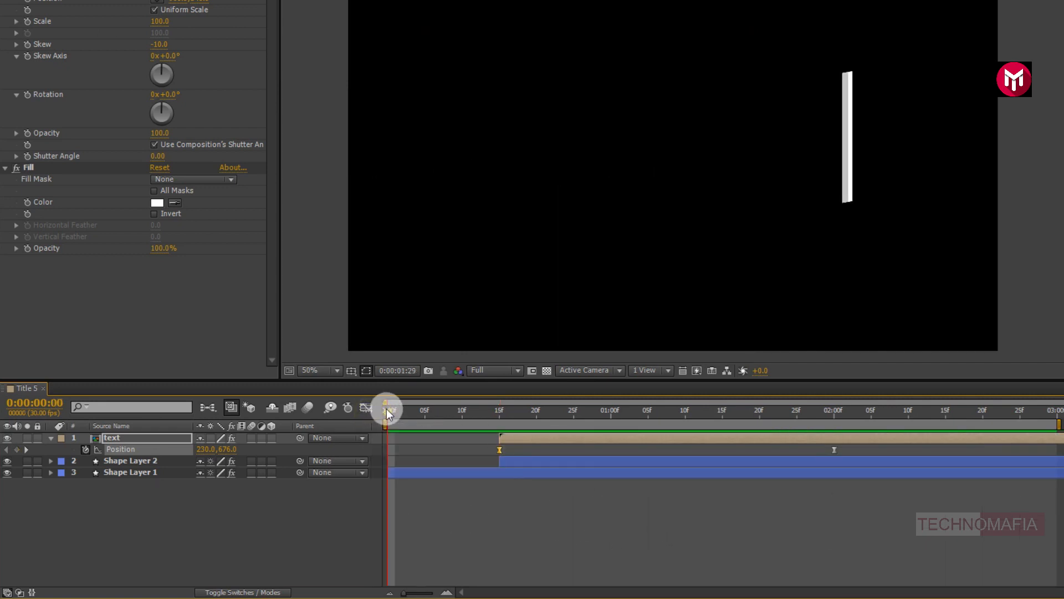
key(space)
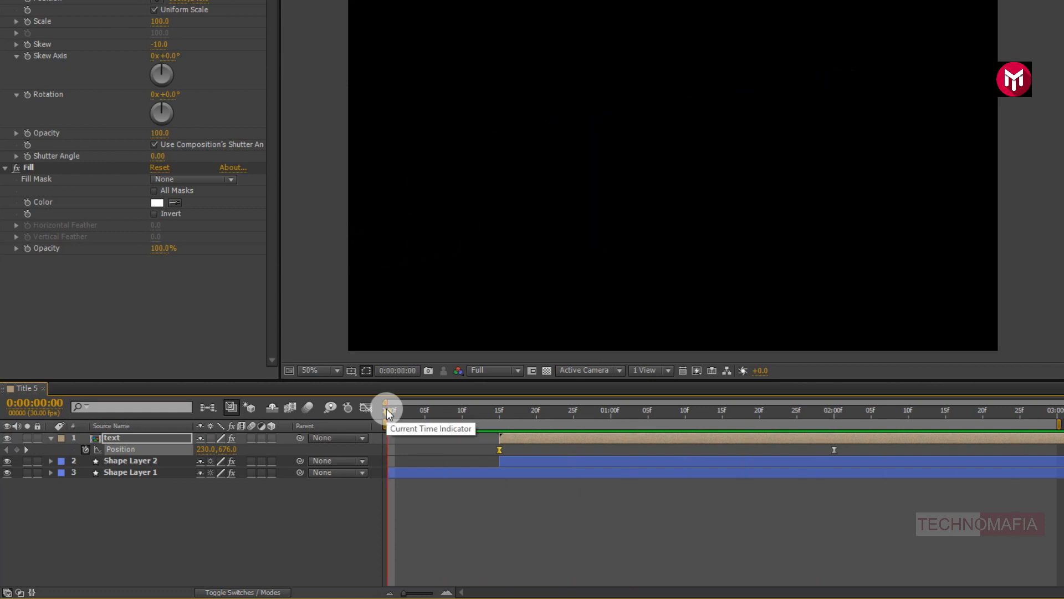
Step: Duplicate Shape Layer 2 and place the copy directly above the text layer
click(691, 413)
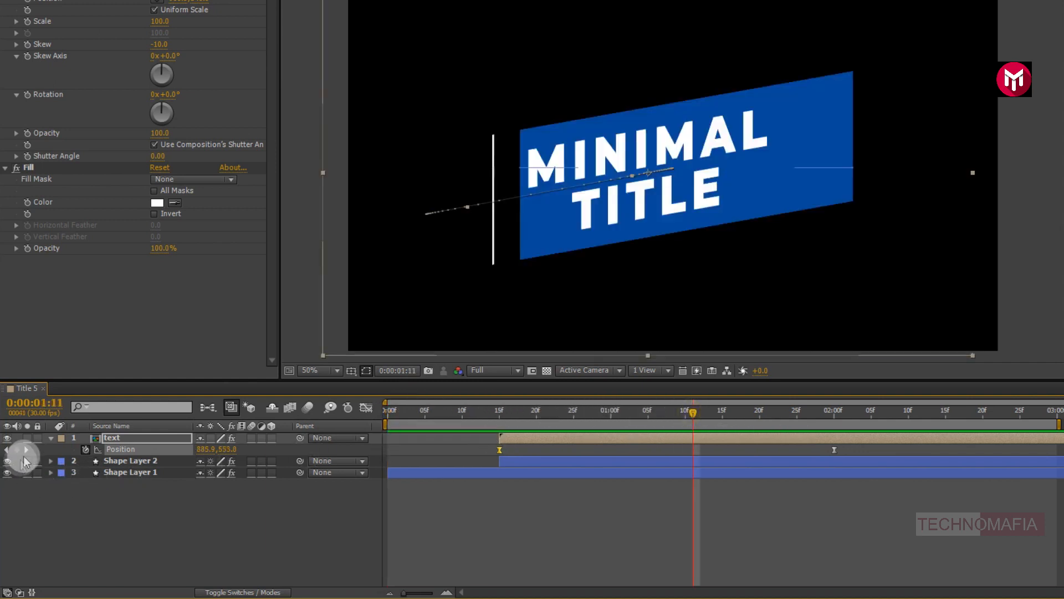
click(50, 438)
click(121, 450)
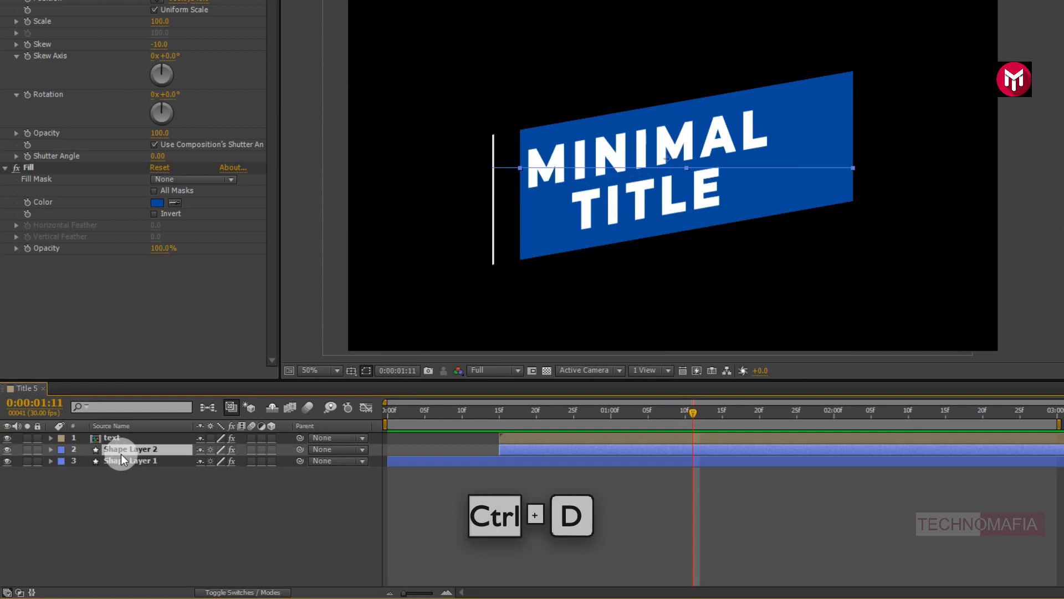
key(ctrl+d)
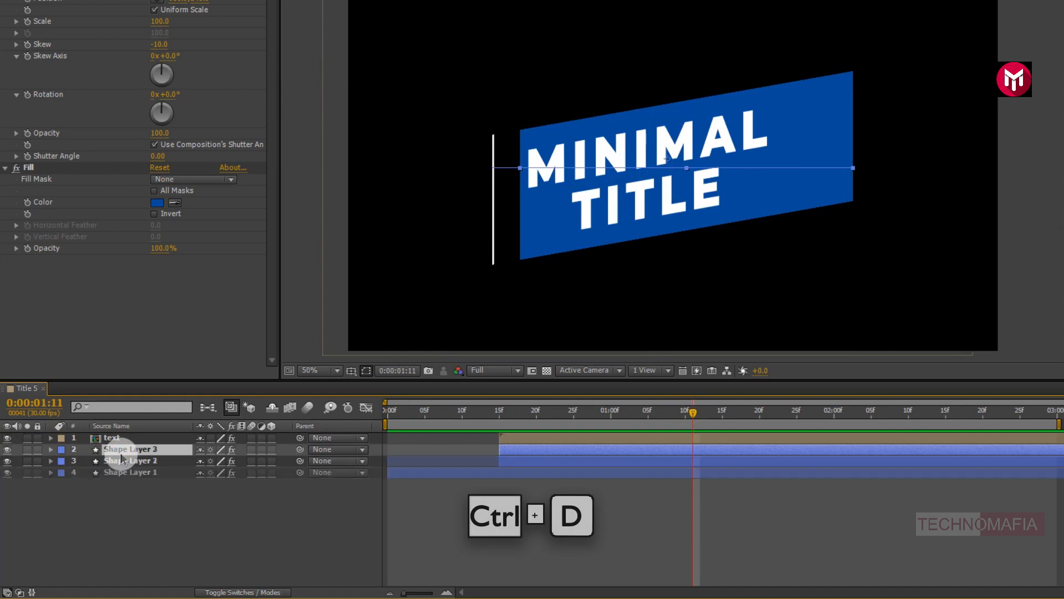
drag(122, 454, 128, 440)
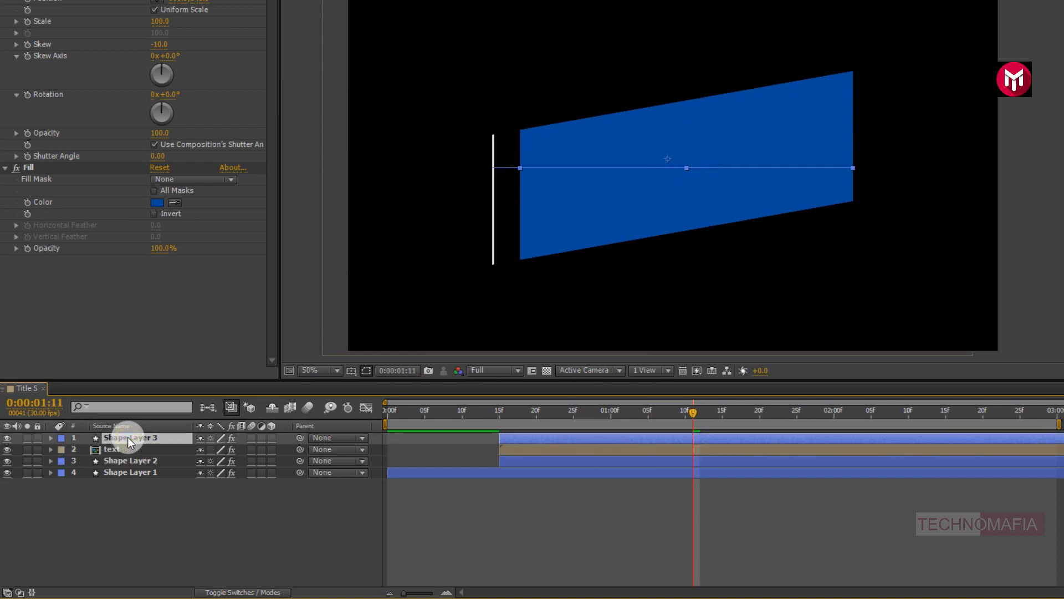
Step: Set the text layer's track matte to Alpha Matte "Shape Layer 3" and preview the animation
click(124, 450)
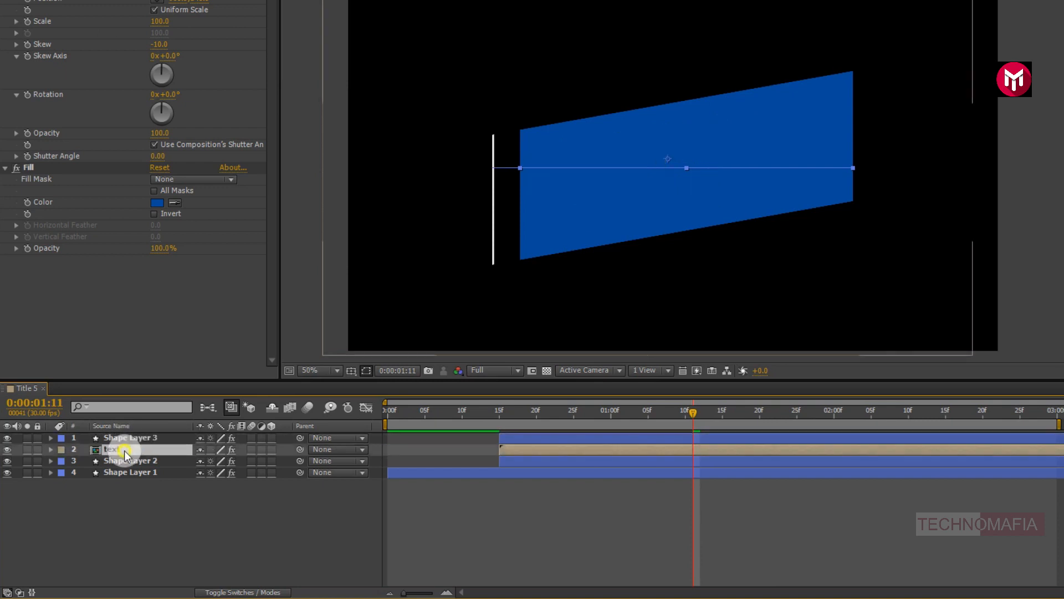
click(221, 592)
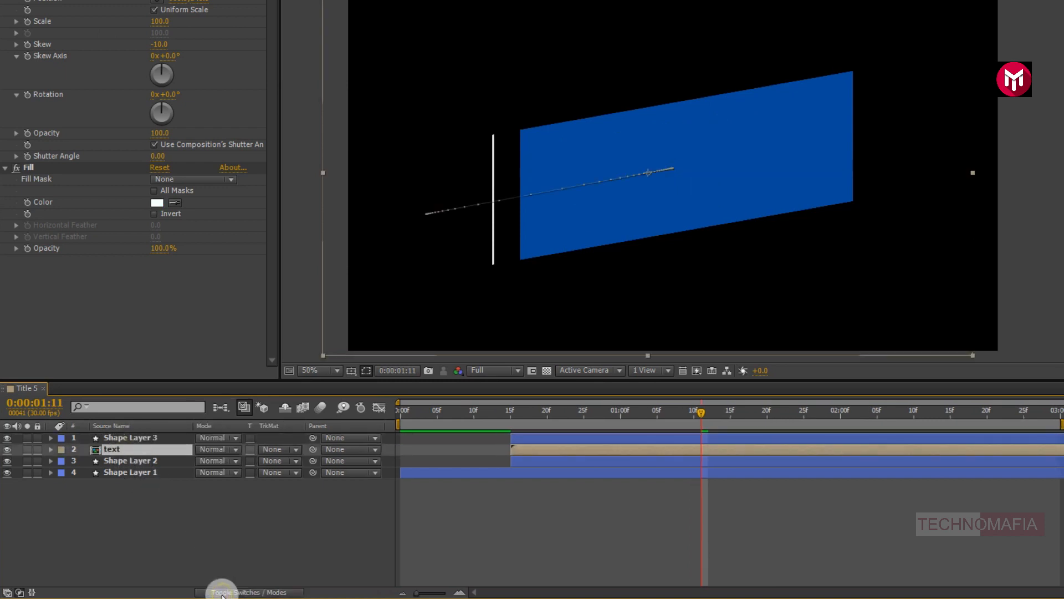
click(269, 450)
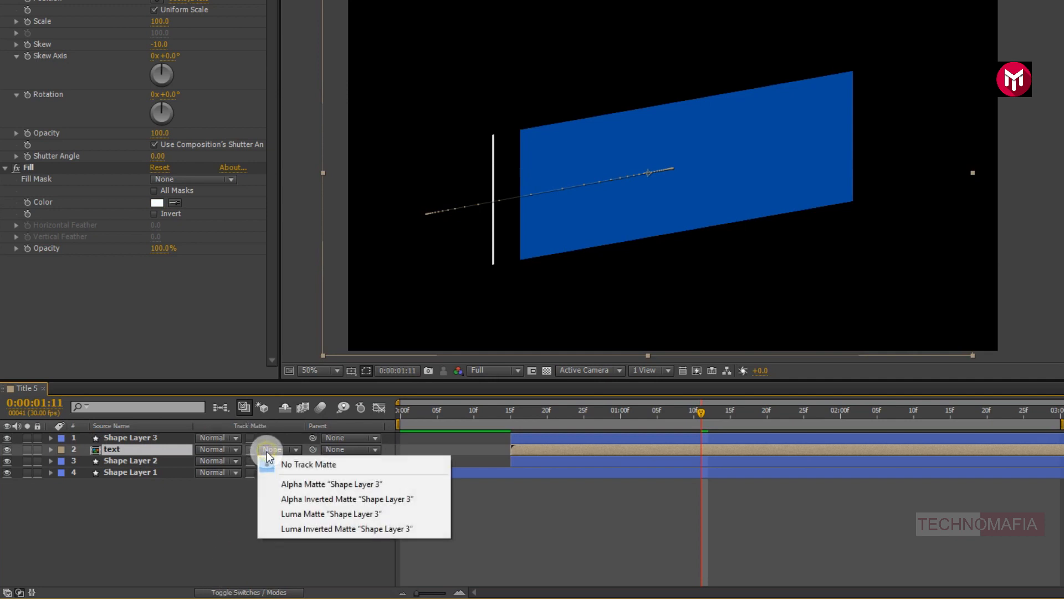
click(282, 482)
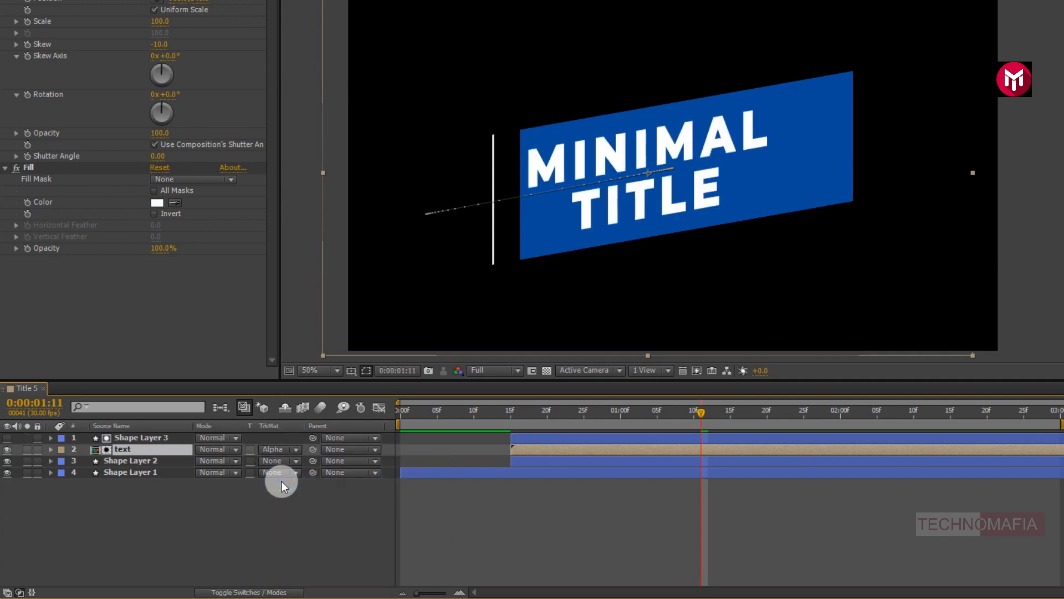
key(space)
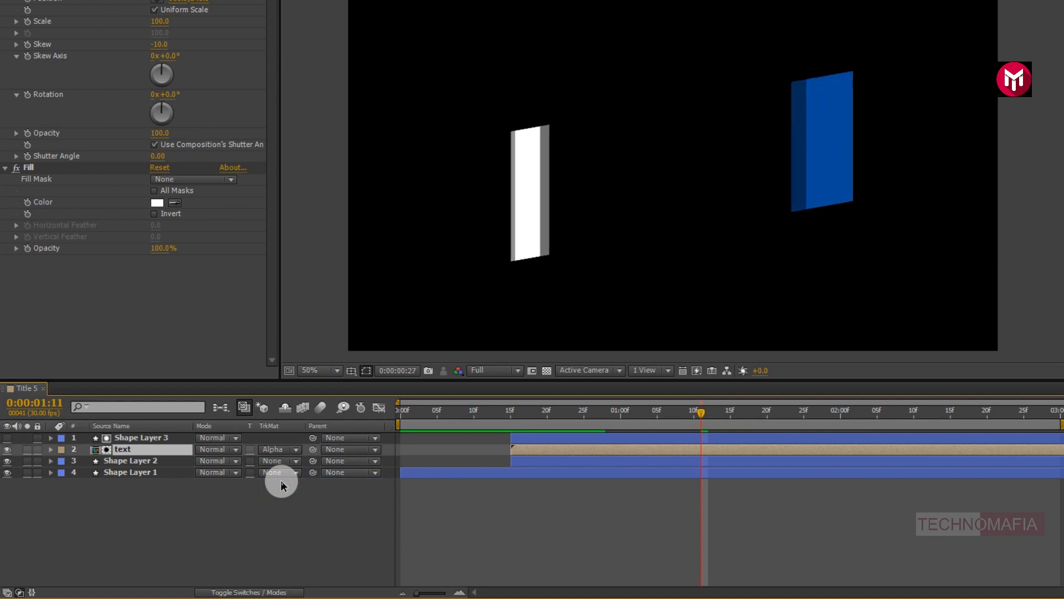